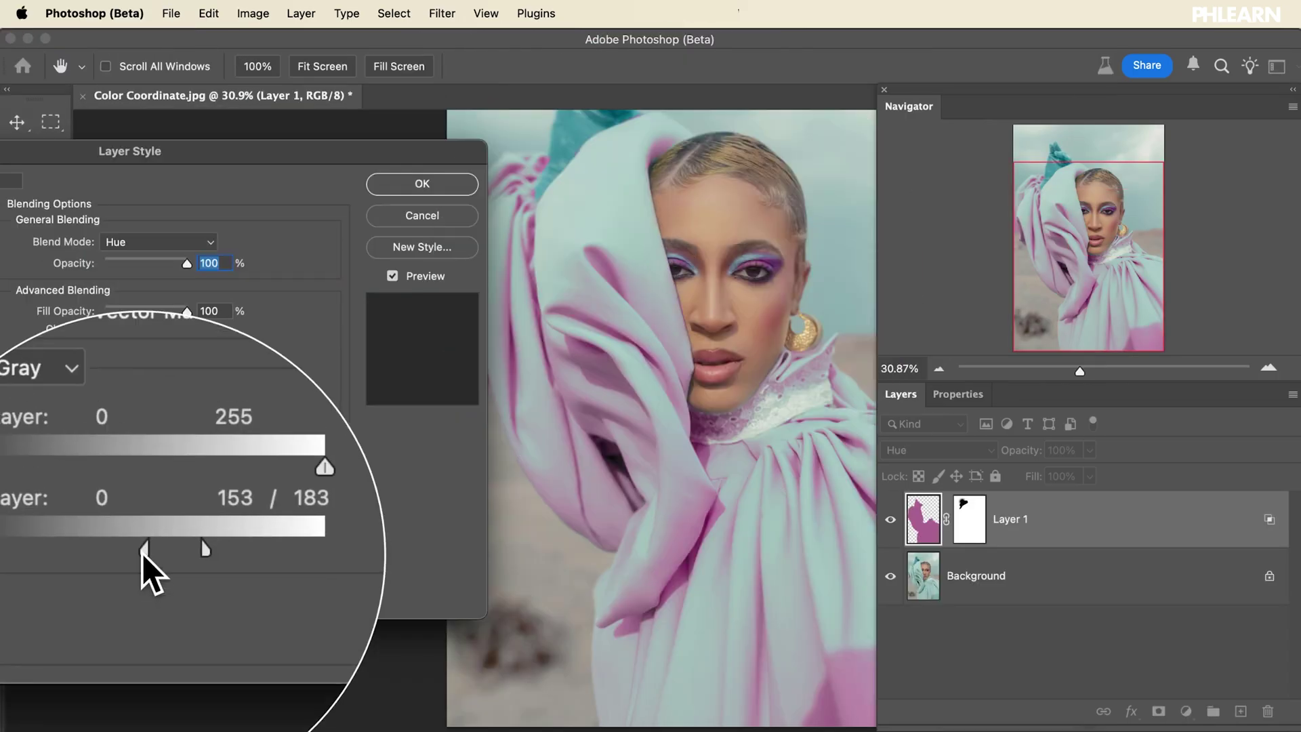
Step: Widen the split of the highlight slider for the underlying layer in the purple Hue layer's Blend If settings
left_click_drag(142, 555, 68, 551)
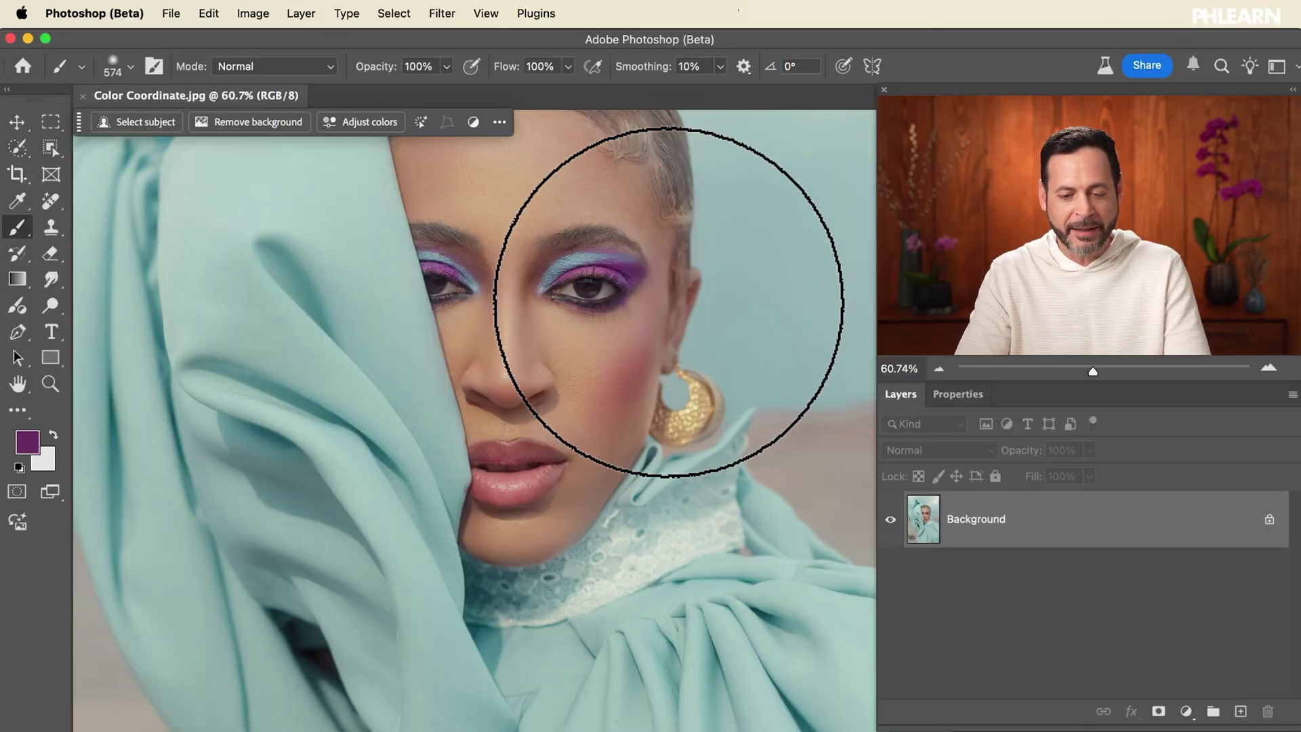
Step: Select the whole woman, including her dress and glove, with the Object Selection tool
scroll(668, 301, "down", 5)
scroll(668, 302, "up", 3)
scroll(668, 302, "up", 5)
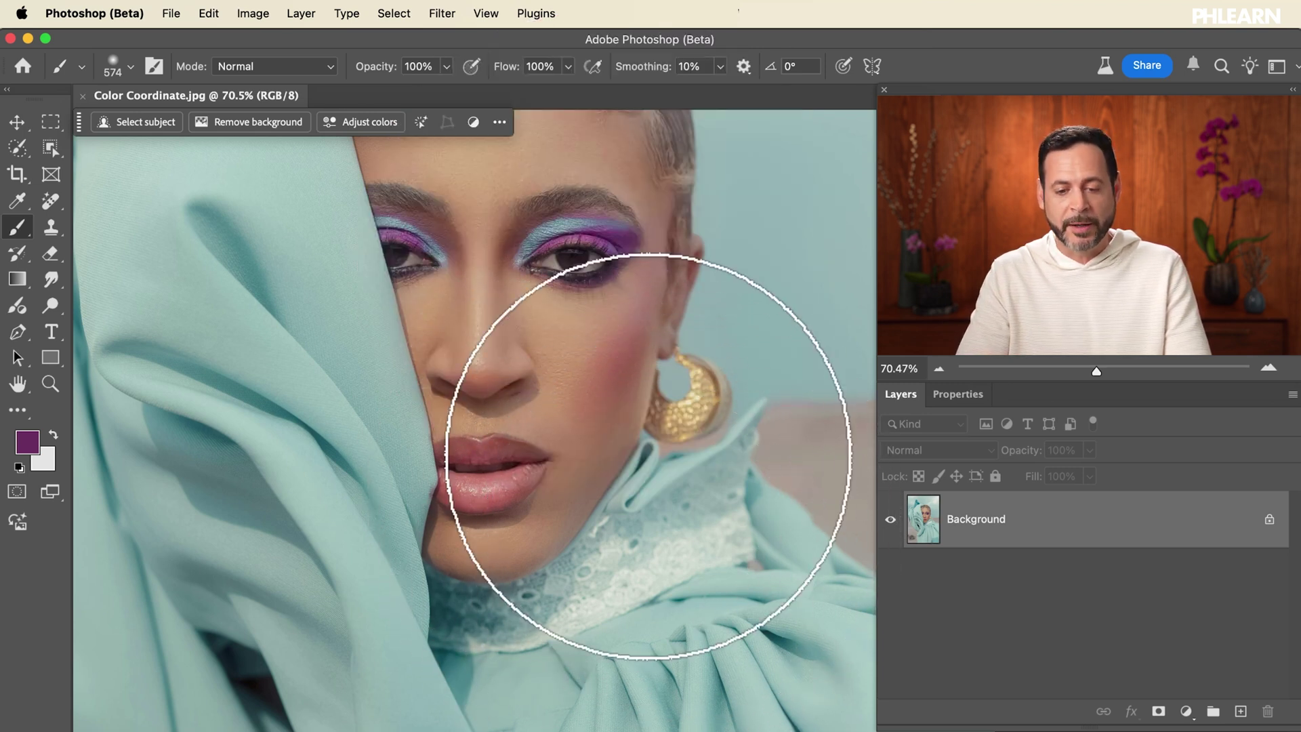
scroll(648, 456, "down", 5)
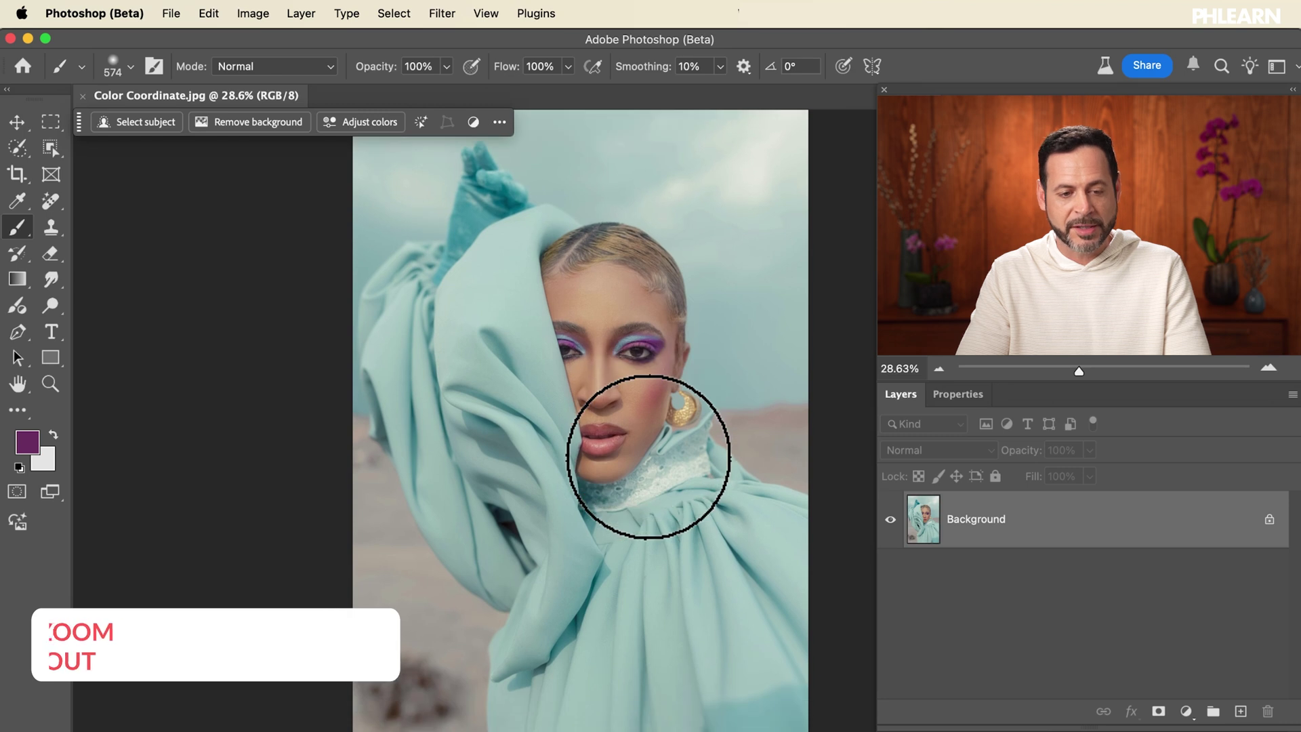
left_click(52, 149)
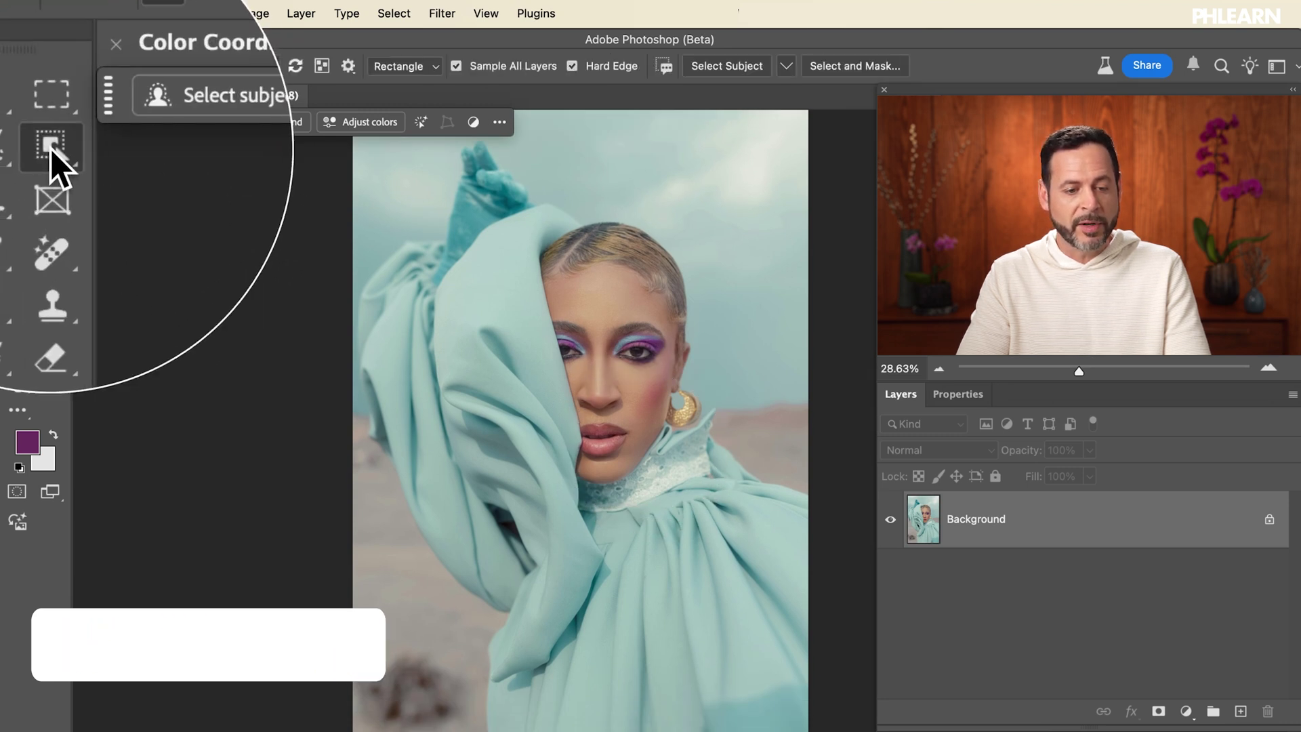
right_click(51, 148)
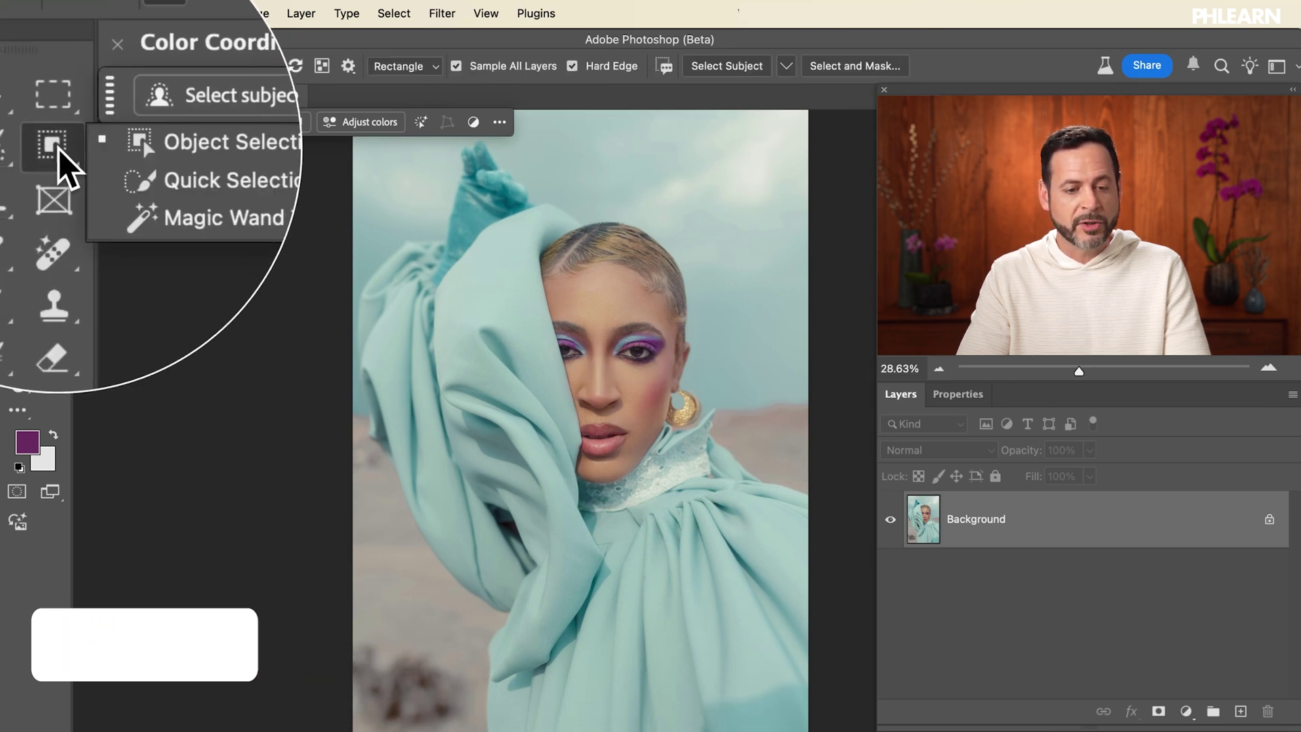
left_click(128, 148)
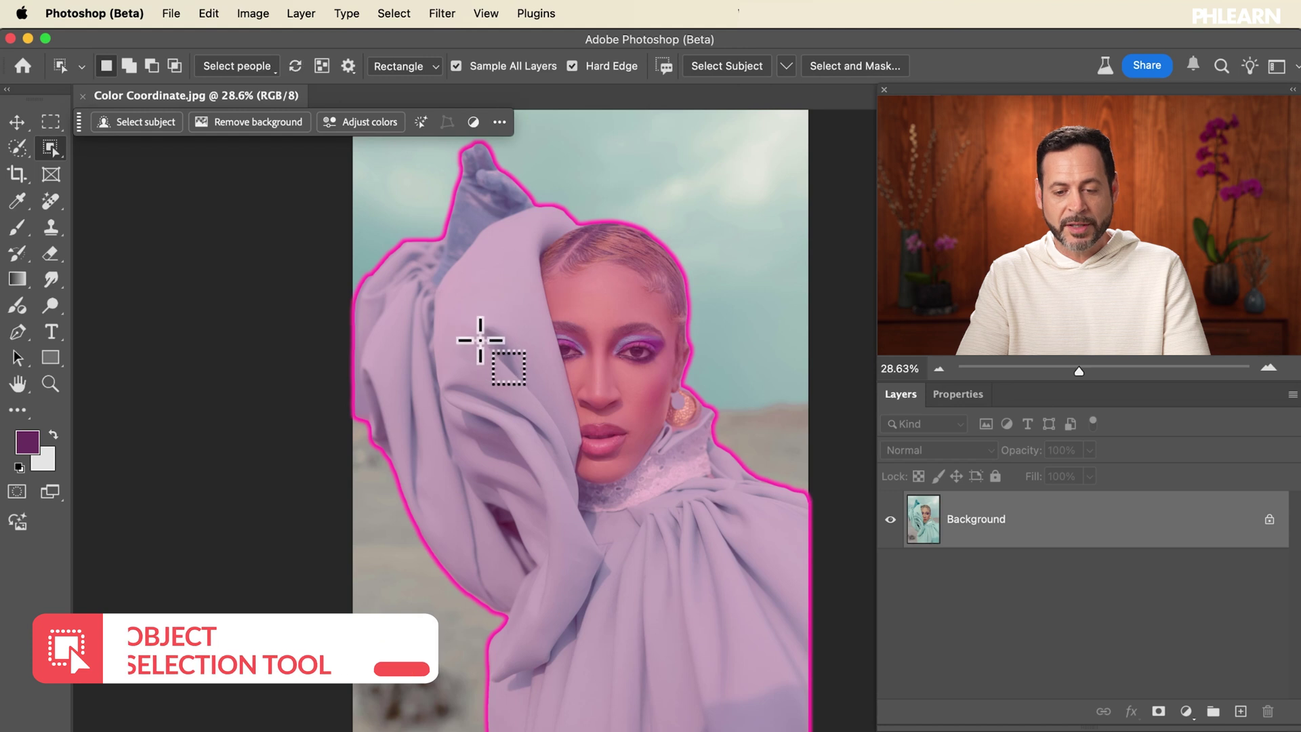
left_click(431, 281)
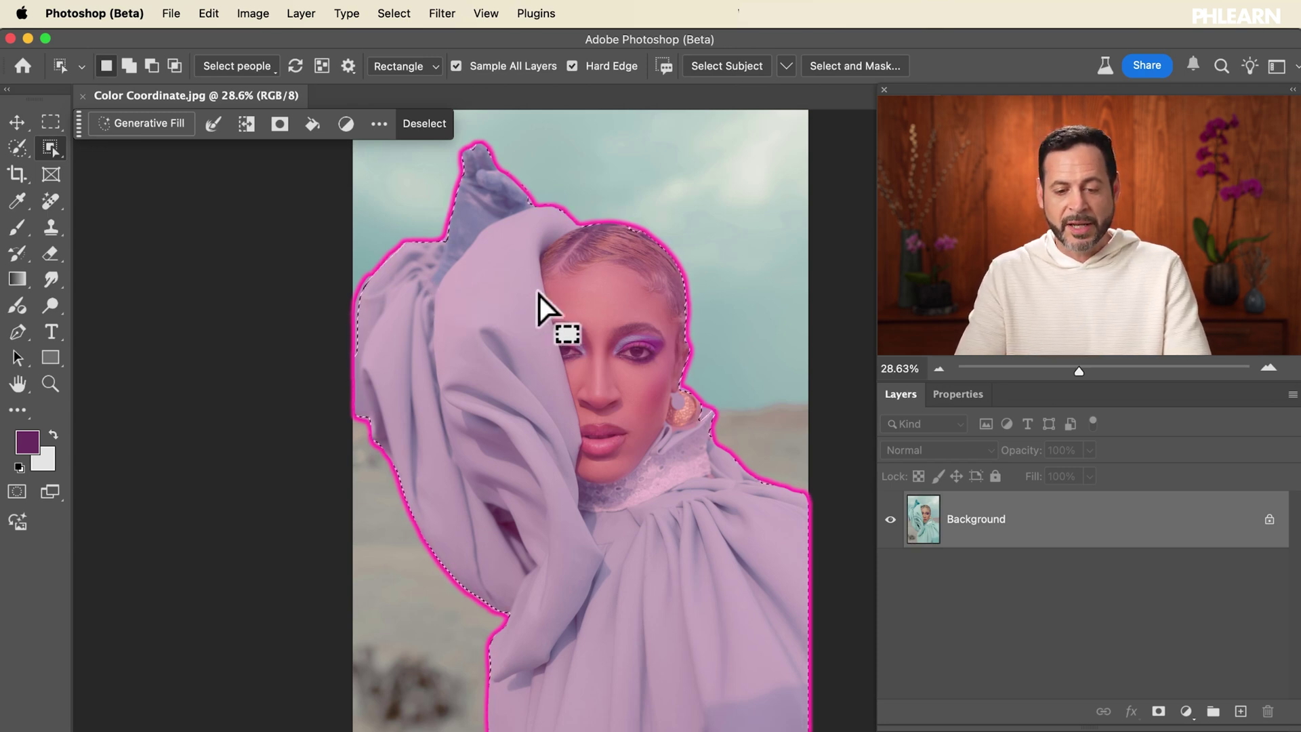
Step: Subtract the woman's hair and face areas from the selection with the Object Selection tool
key("alt")
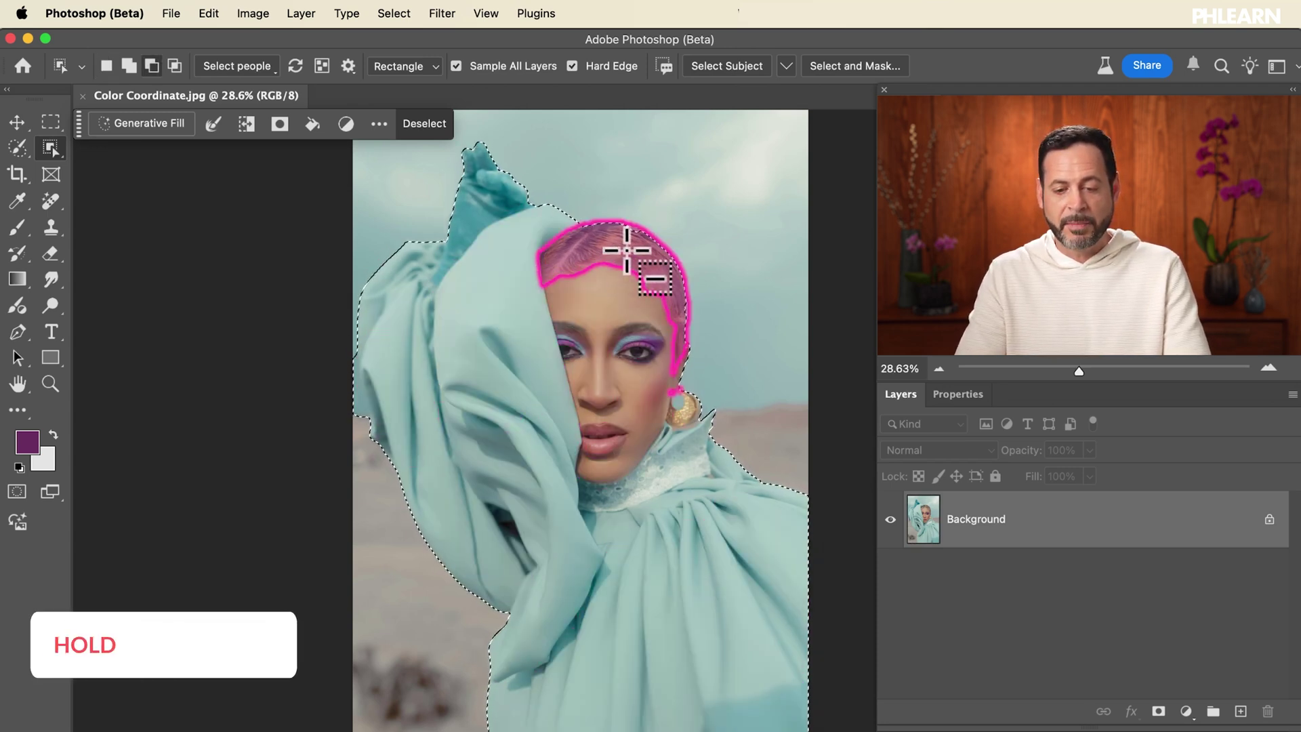
left_click(636, 264, "alt")
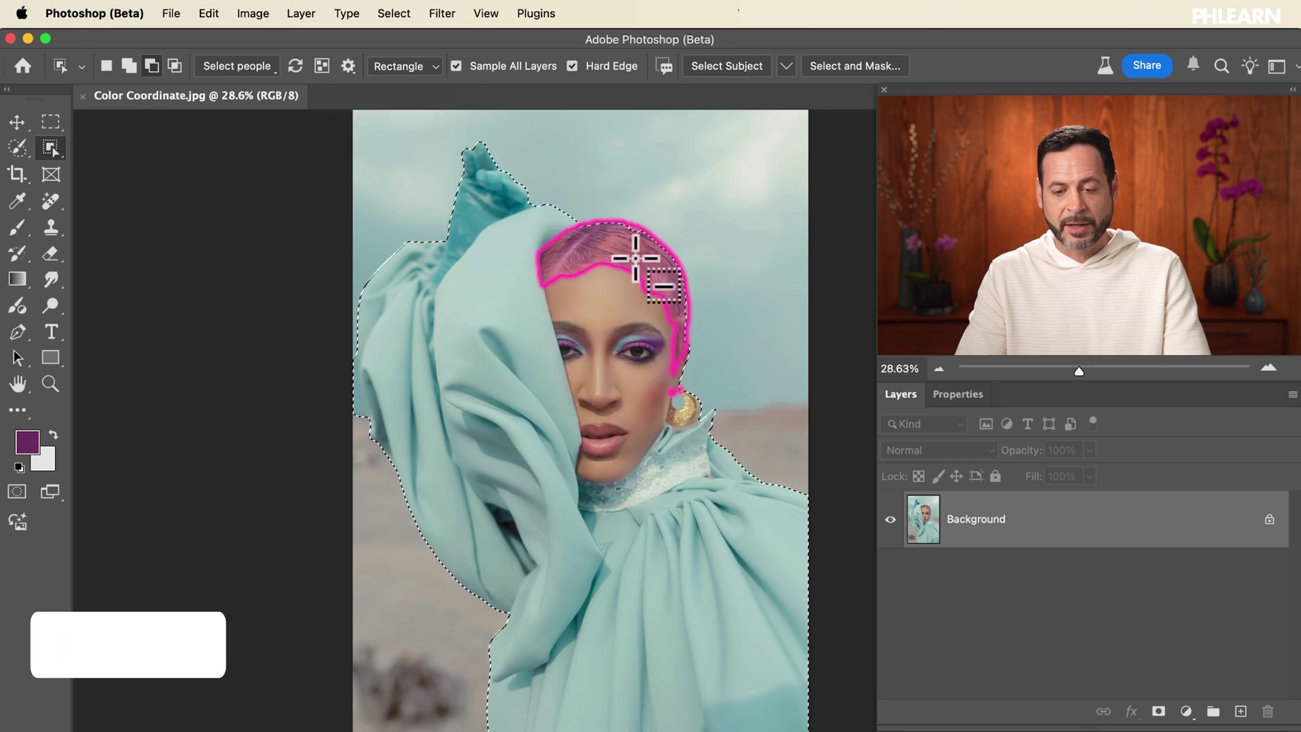
left_click(626, 297, "alt")
left_click(596, 359, "alt")
left_click(647, 349, "alt")
left_click(644, 345, "alt")
left_click(679, 369, "alt")
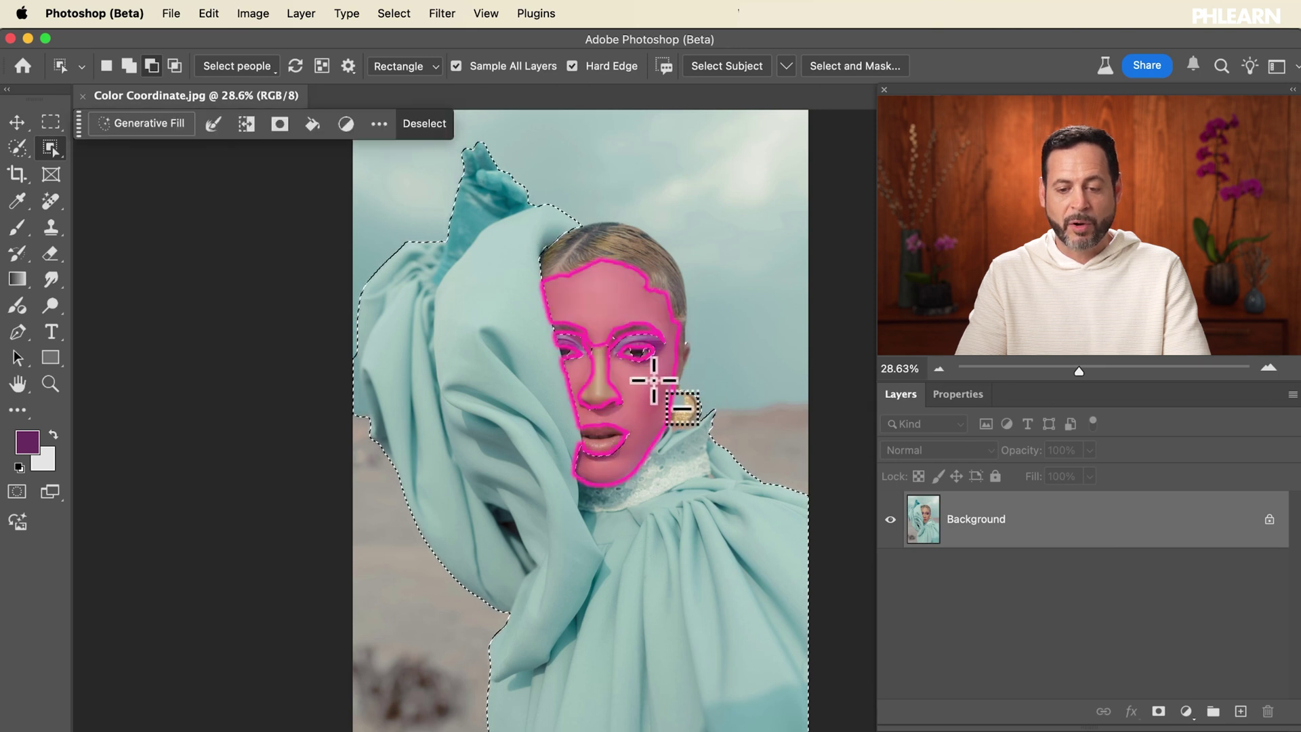
left_click(615, 444, "alt")
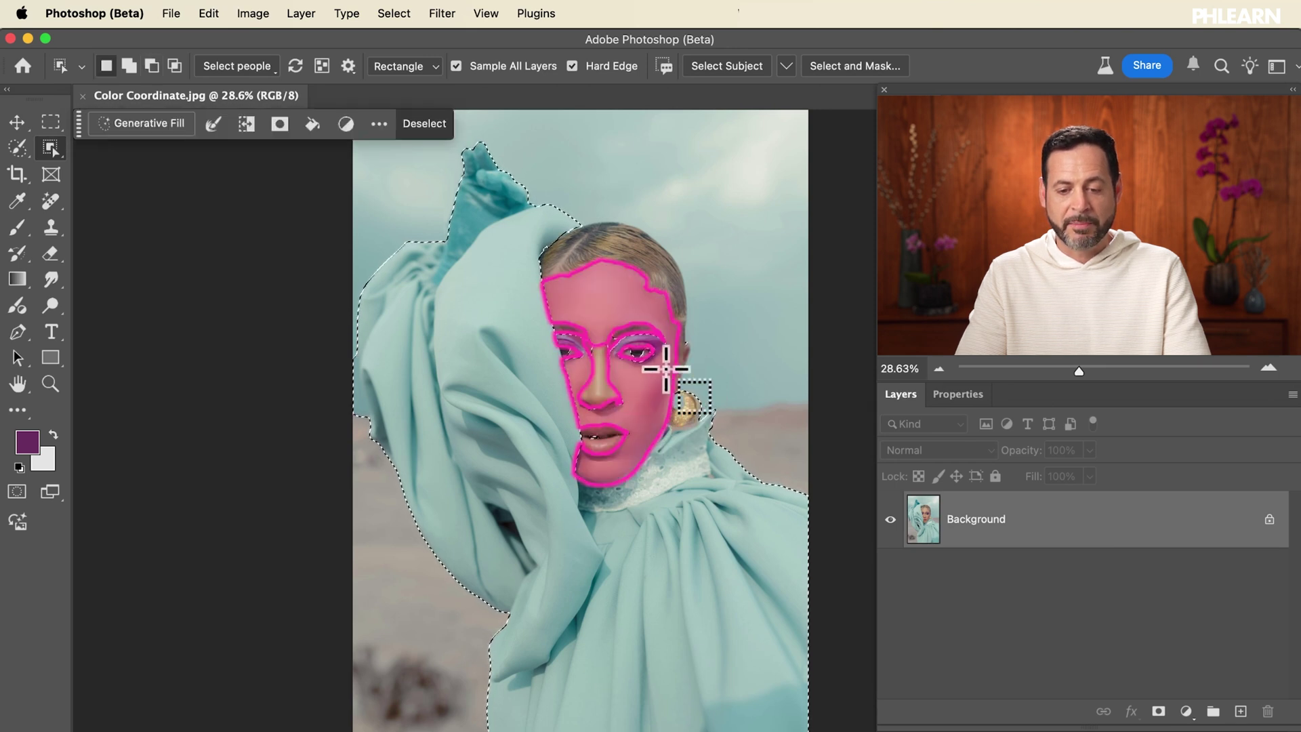
scroll(666, 363, "up", 5)
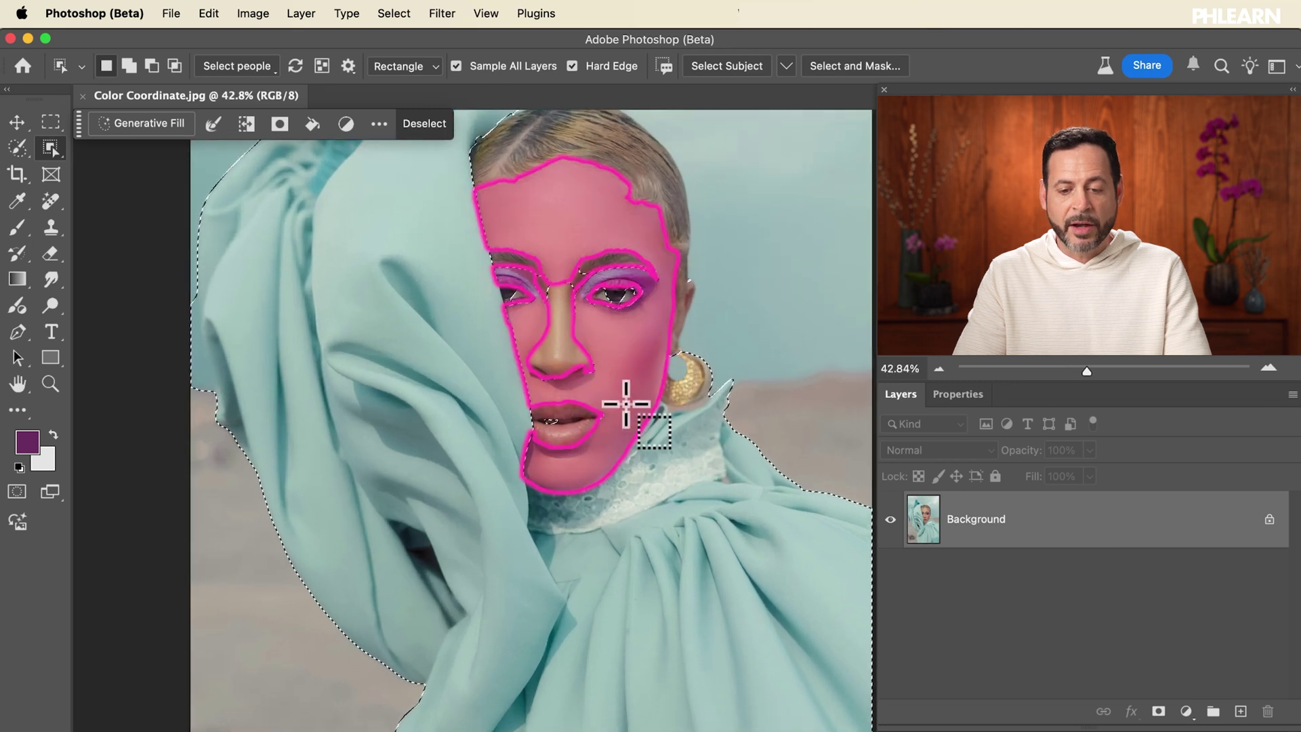
left_click(624, 405, "alt")
Step: Clean up the selection with the Selection Brush, subtracting the leftover patches around the eyes, lips and earring
scroll(624, 405, "up", 1)
scroll(631, 407, "up", 3)
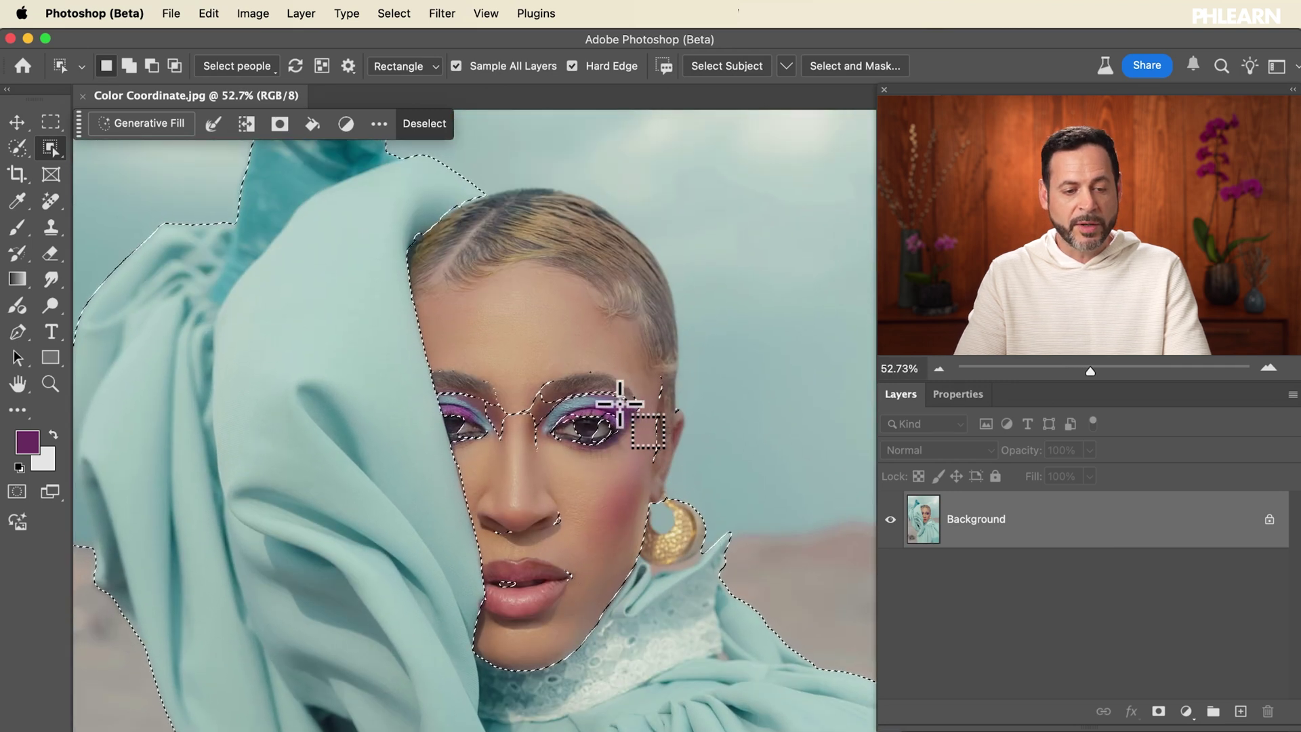
left_click(18, 146)
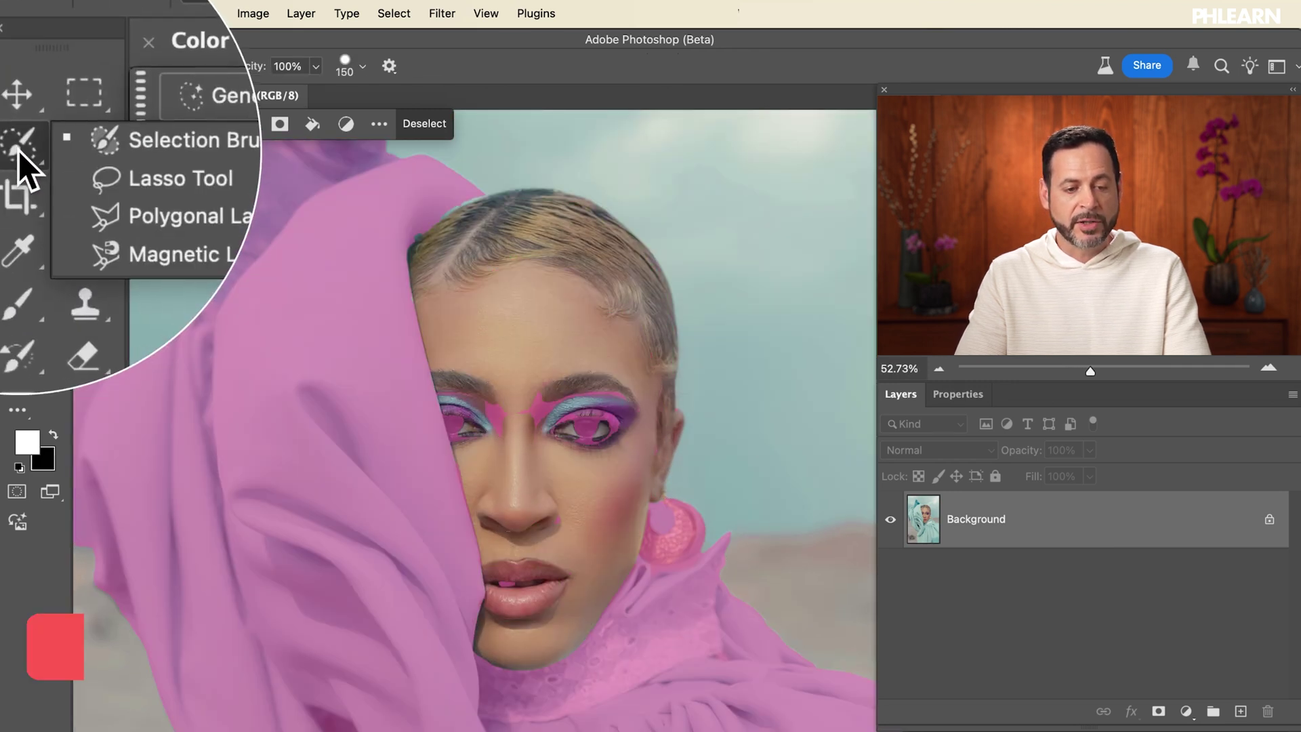
left_click(67, 146)
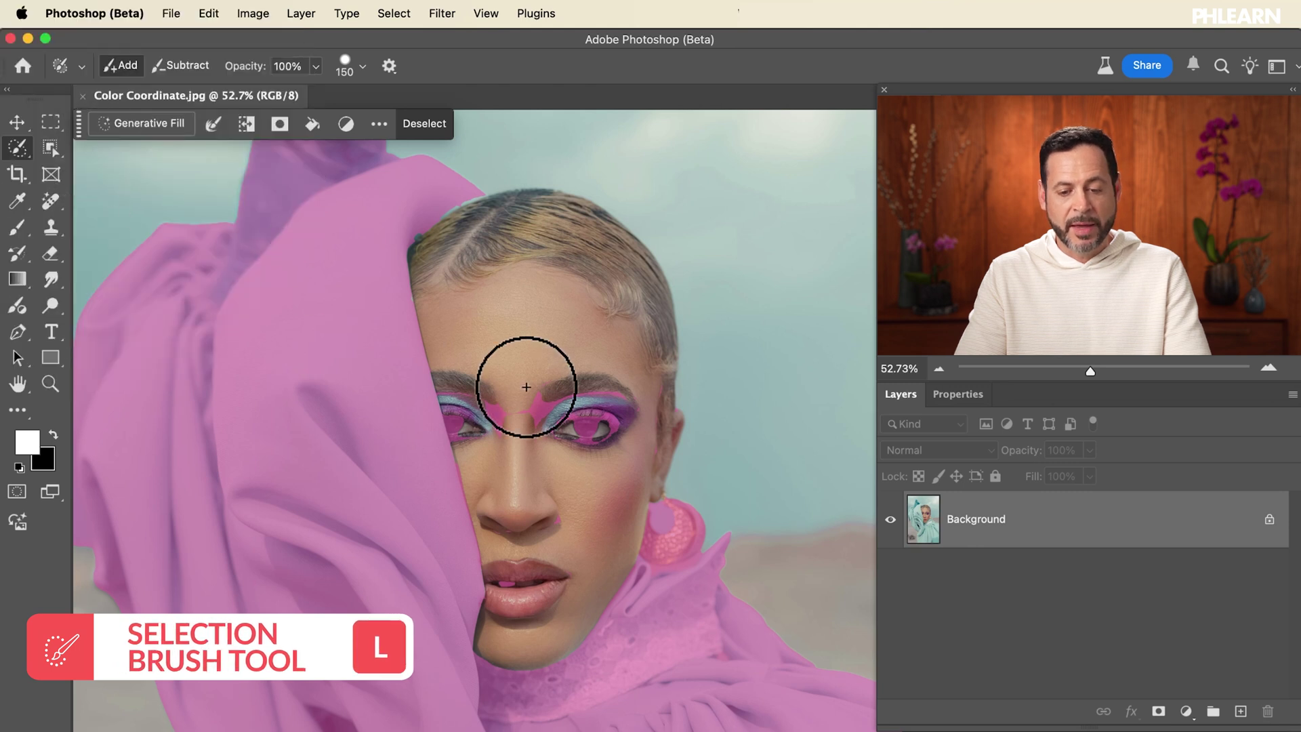
key("alt")
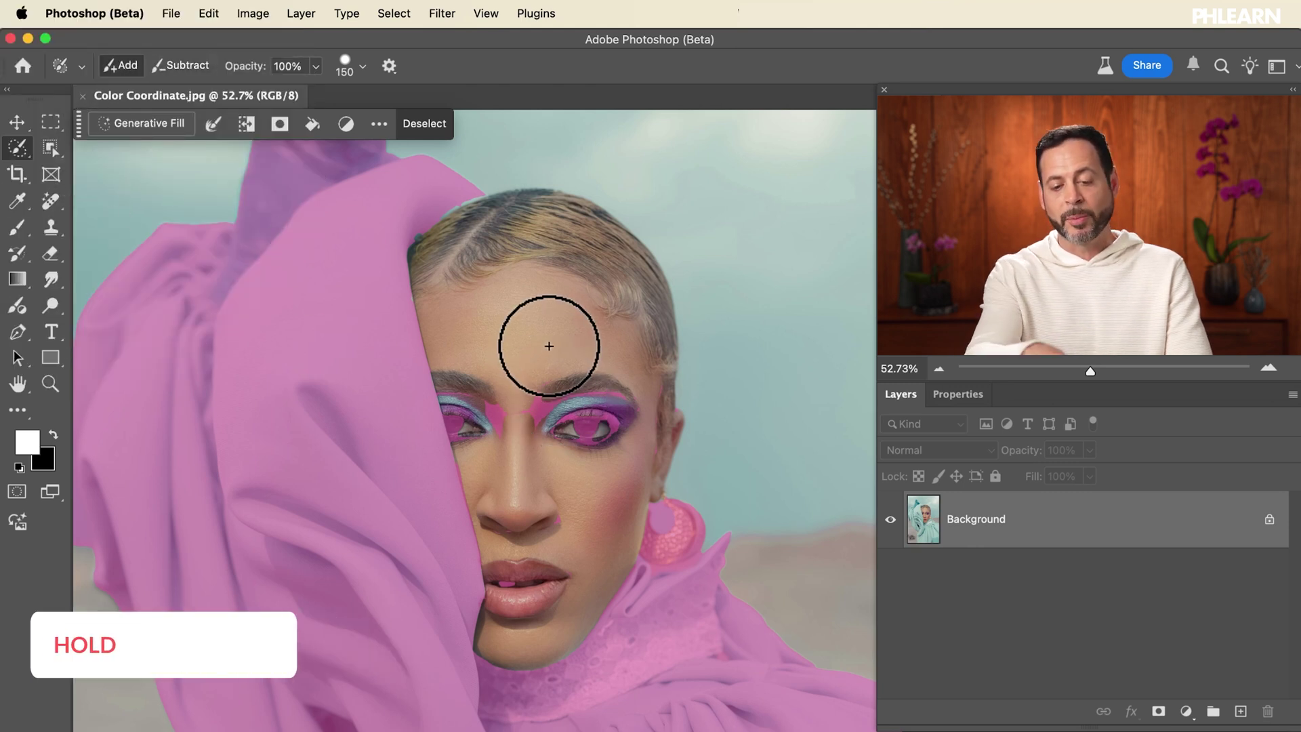
left_click_drag(538, 343, 586, 306)
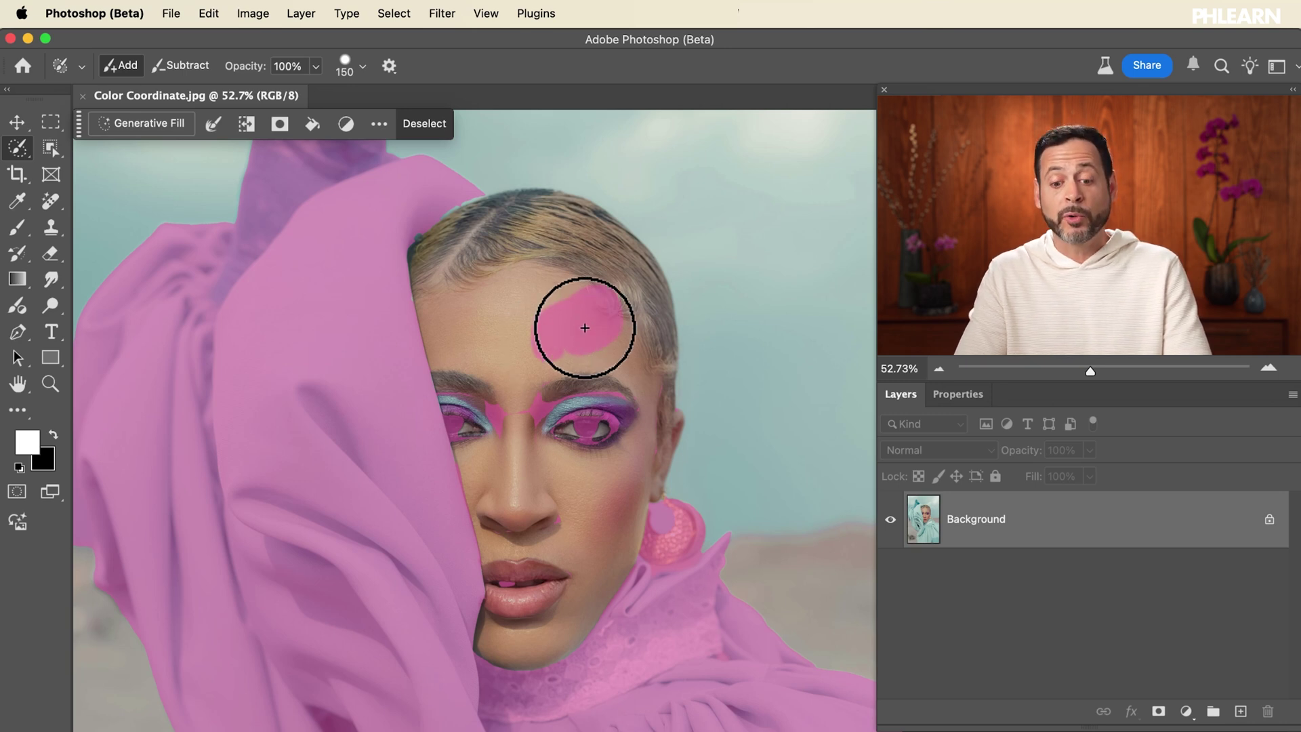
left_click_drag(591, 300, 605, 329)
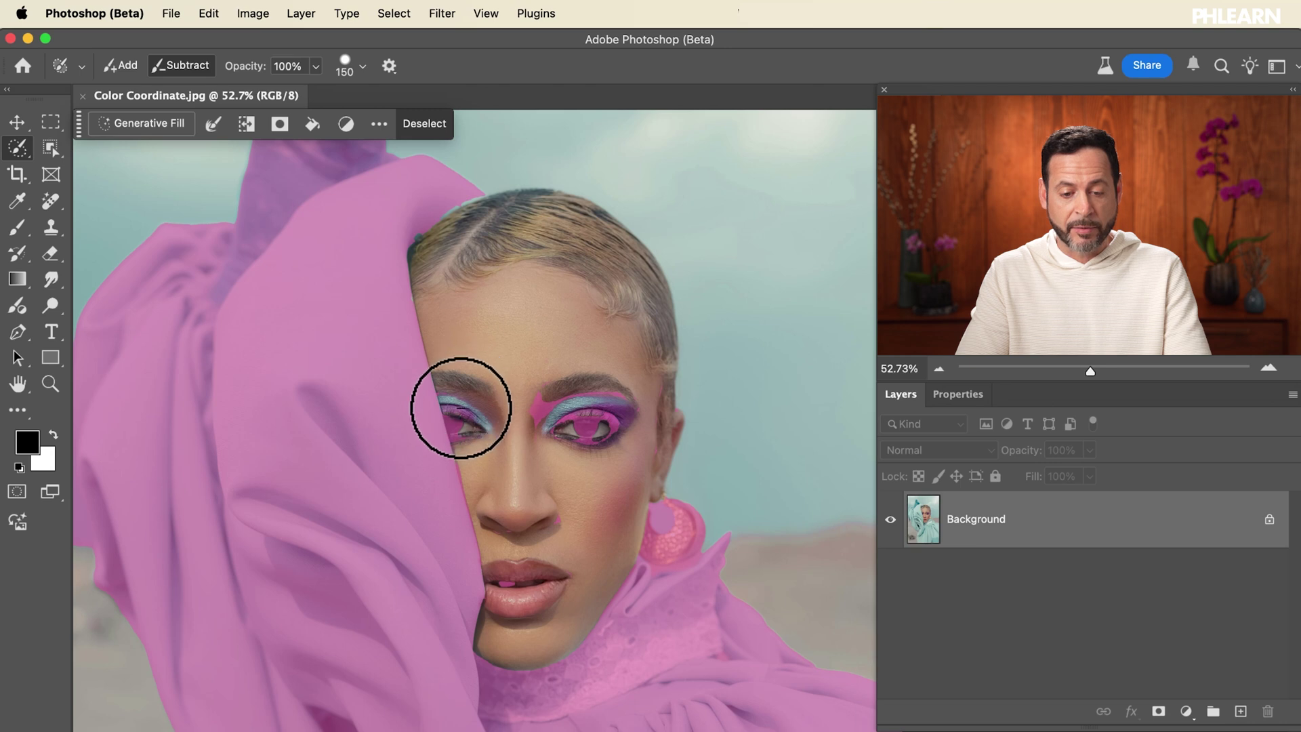
left_click_drag(471, 446, 576, 413)
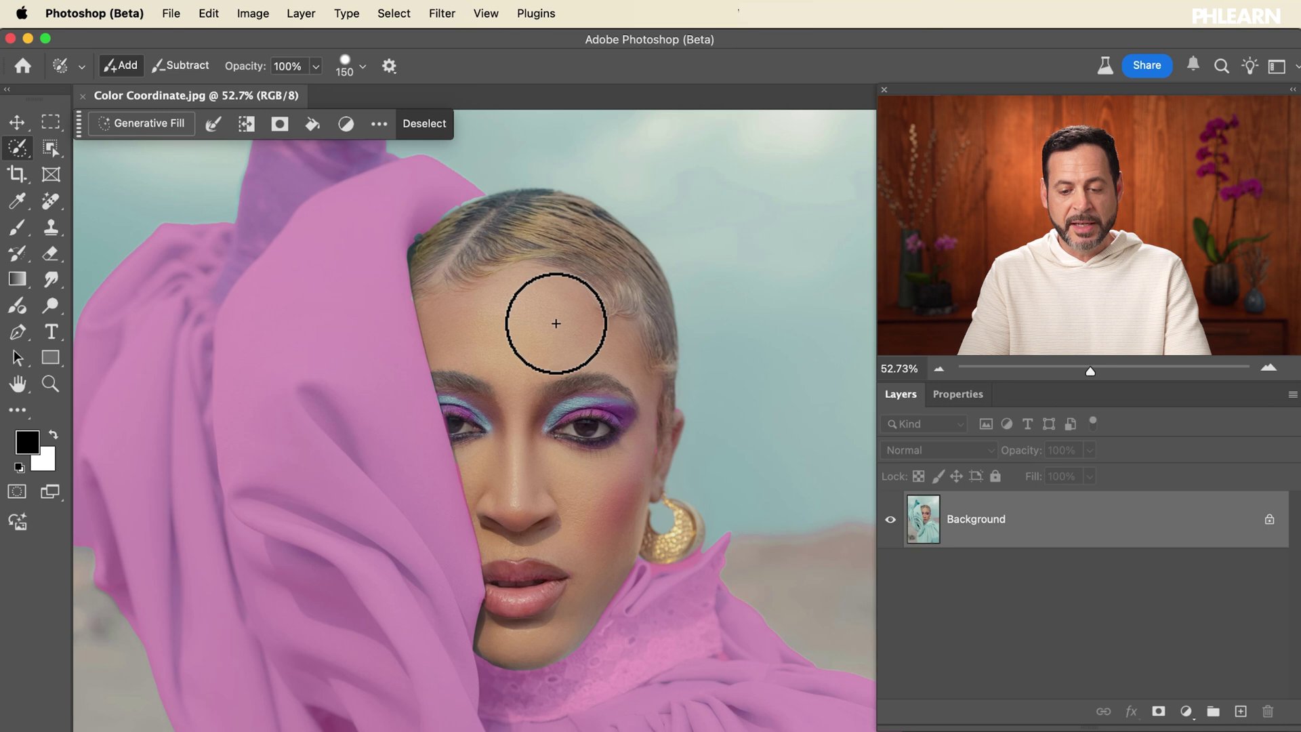
Step: Sample the pinkish-purple eyeshadow above the fully visible eye as the foreground color for the Brush tool
scroll(555, 322, "down", 5)
scroll(555, 324, "down", 3)
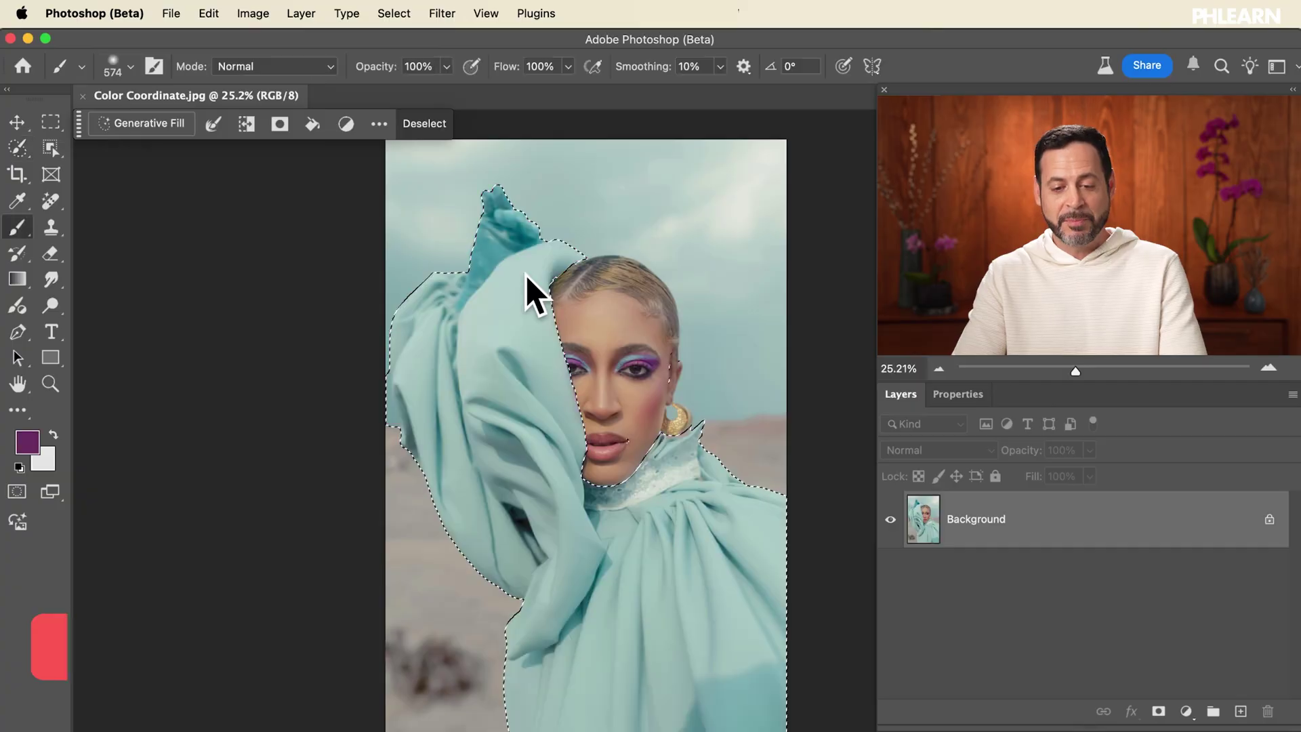
scroll(651, 382, "up", 6)
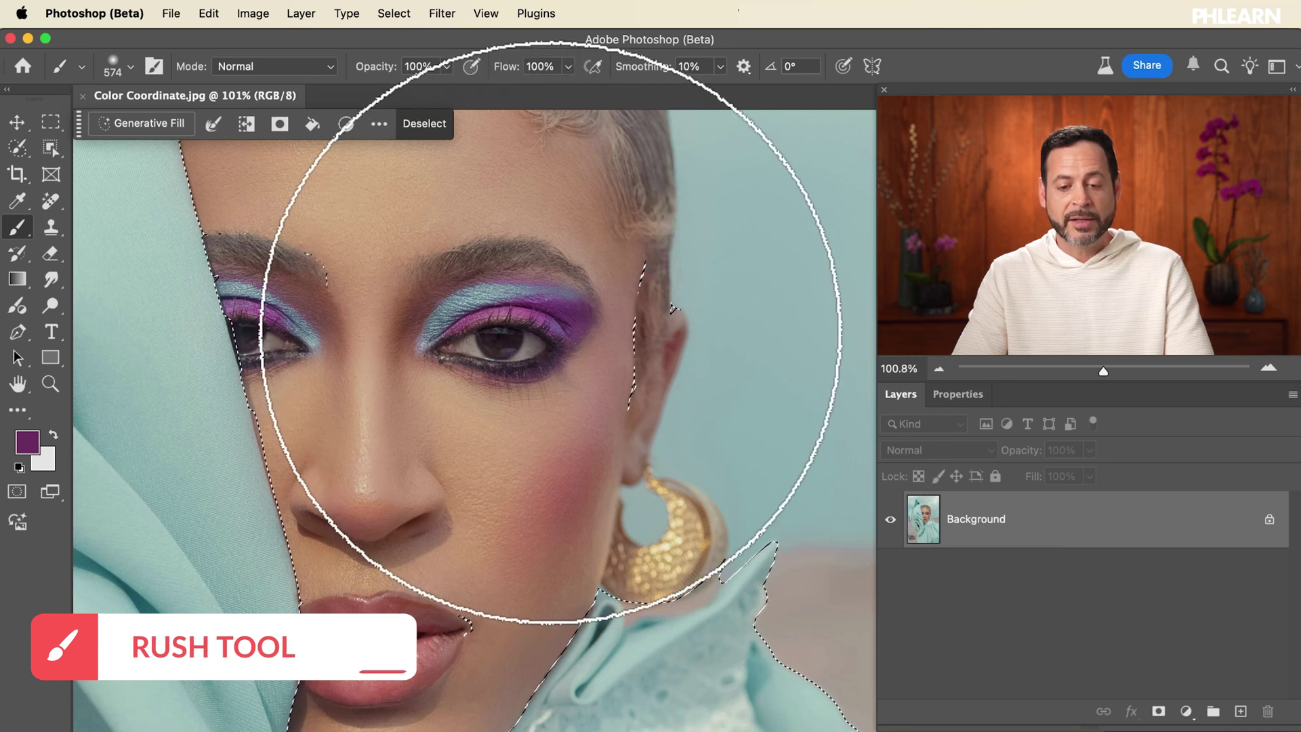
left_click(522, 309, "alt")
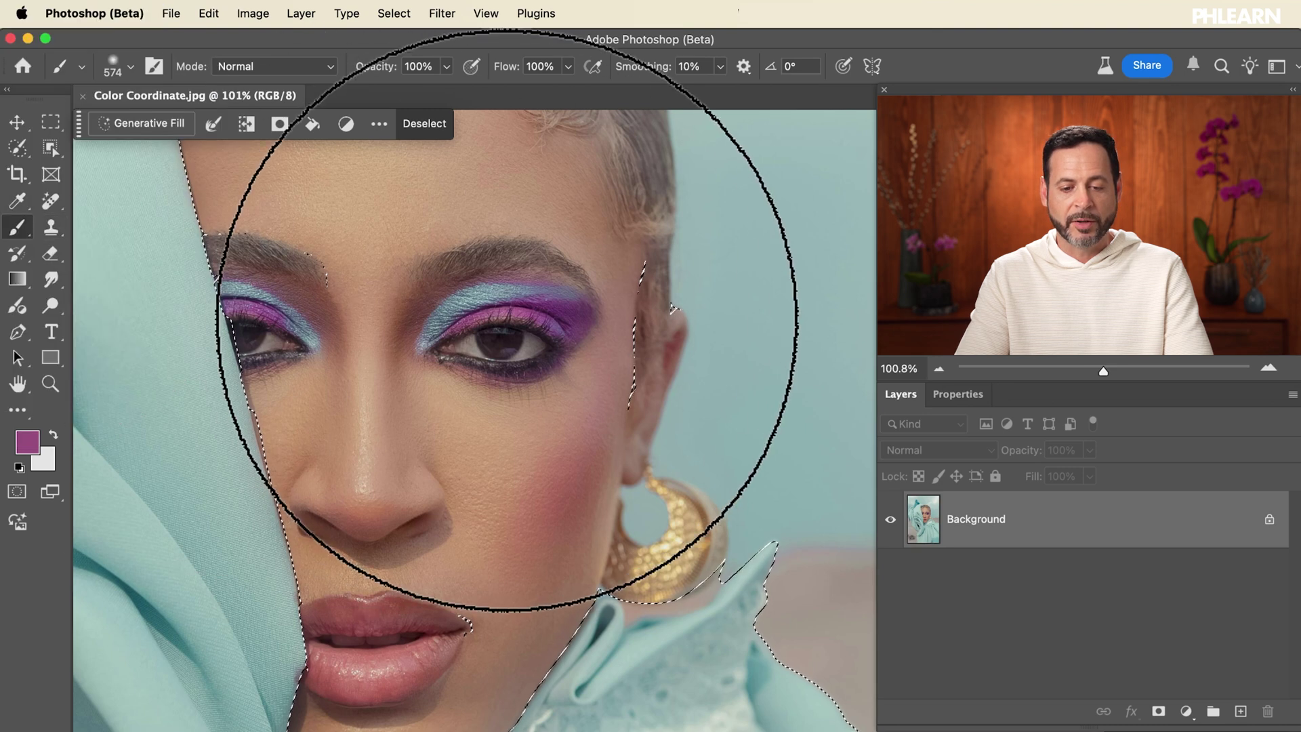
left_click(520, 310, "alt")
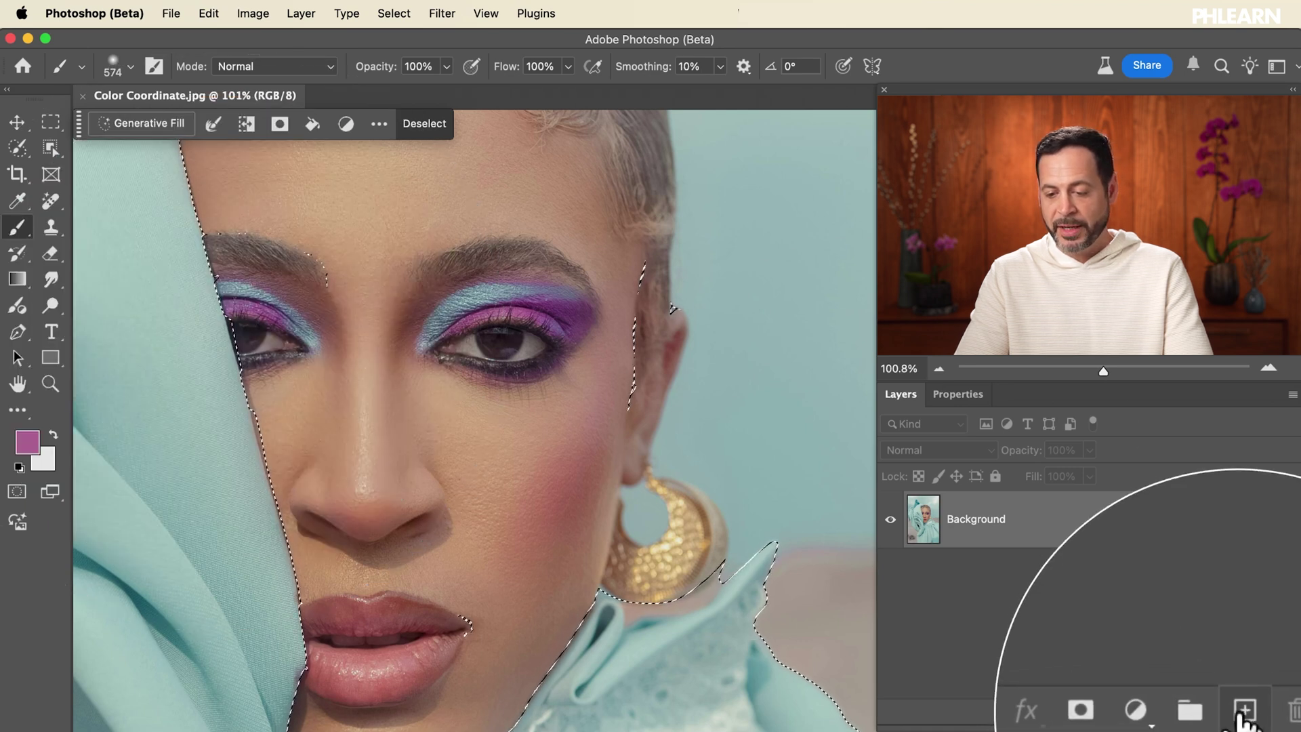
Step: Add a new layer, fill the selected dress area on it with the Foreground Color, and clear the selection
left_click(1242, 711)
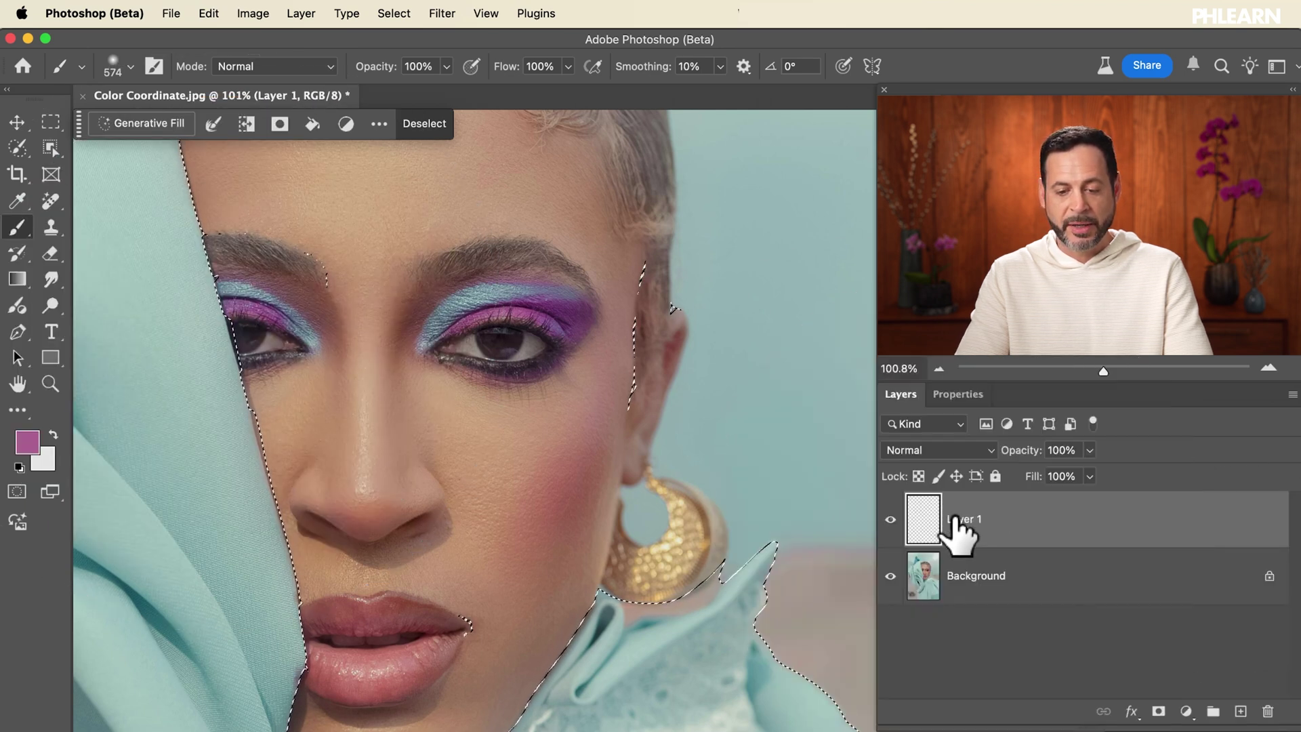
scroll(552, 357, "down", 6)
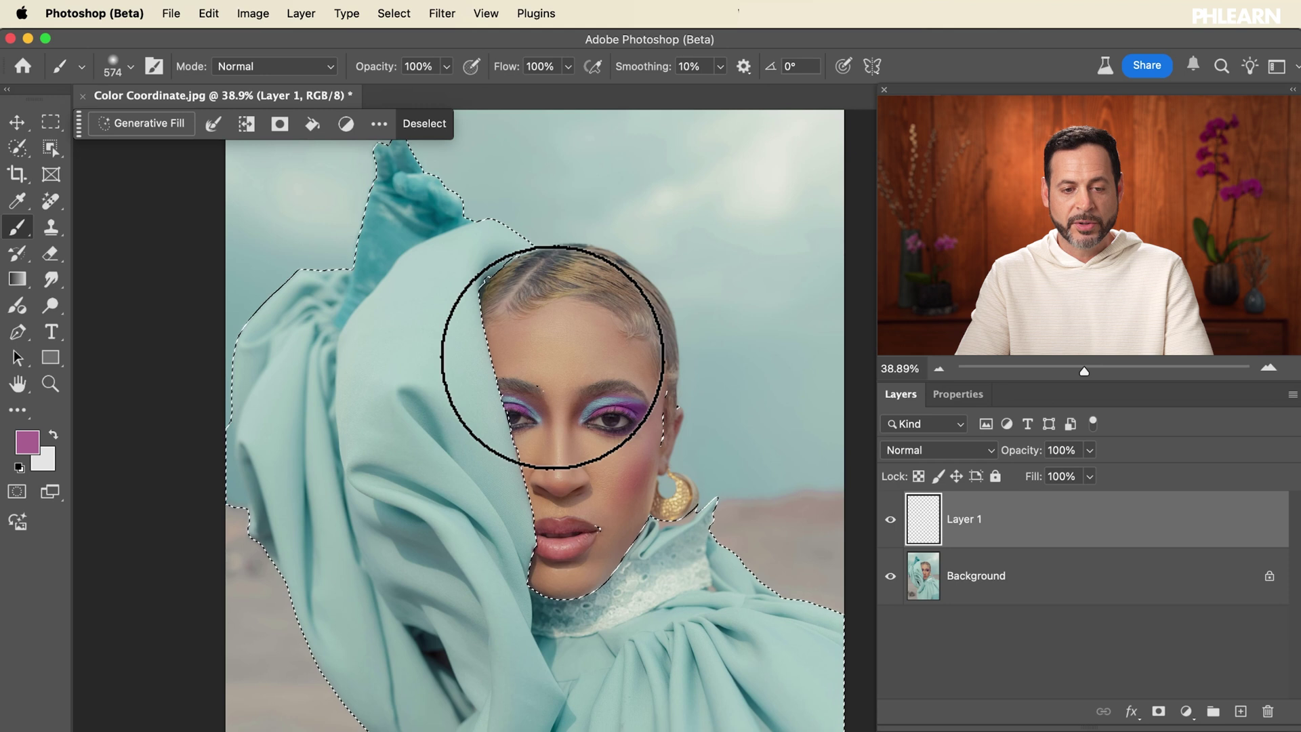
scroll(552, 357, "down", 1)
left_click(209, 14)
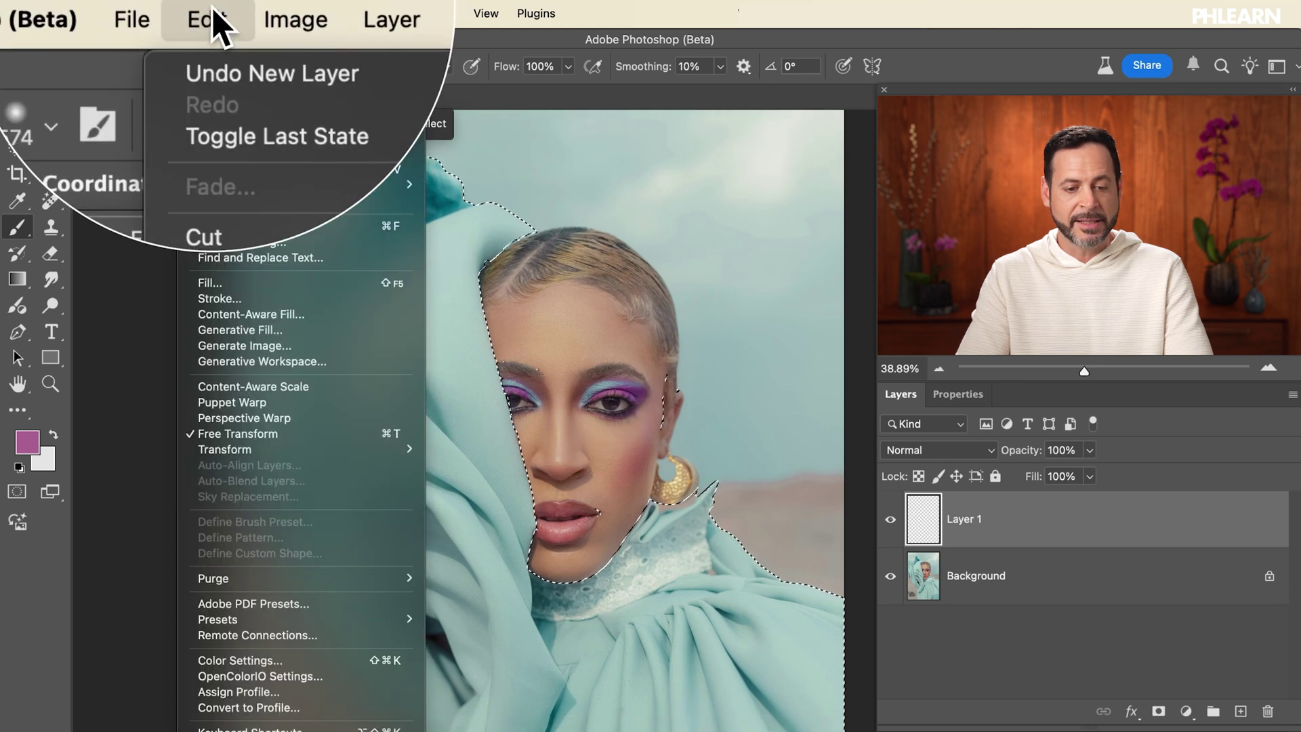
left_click(225, 285)
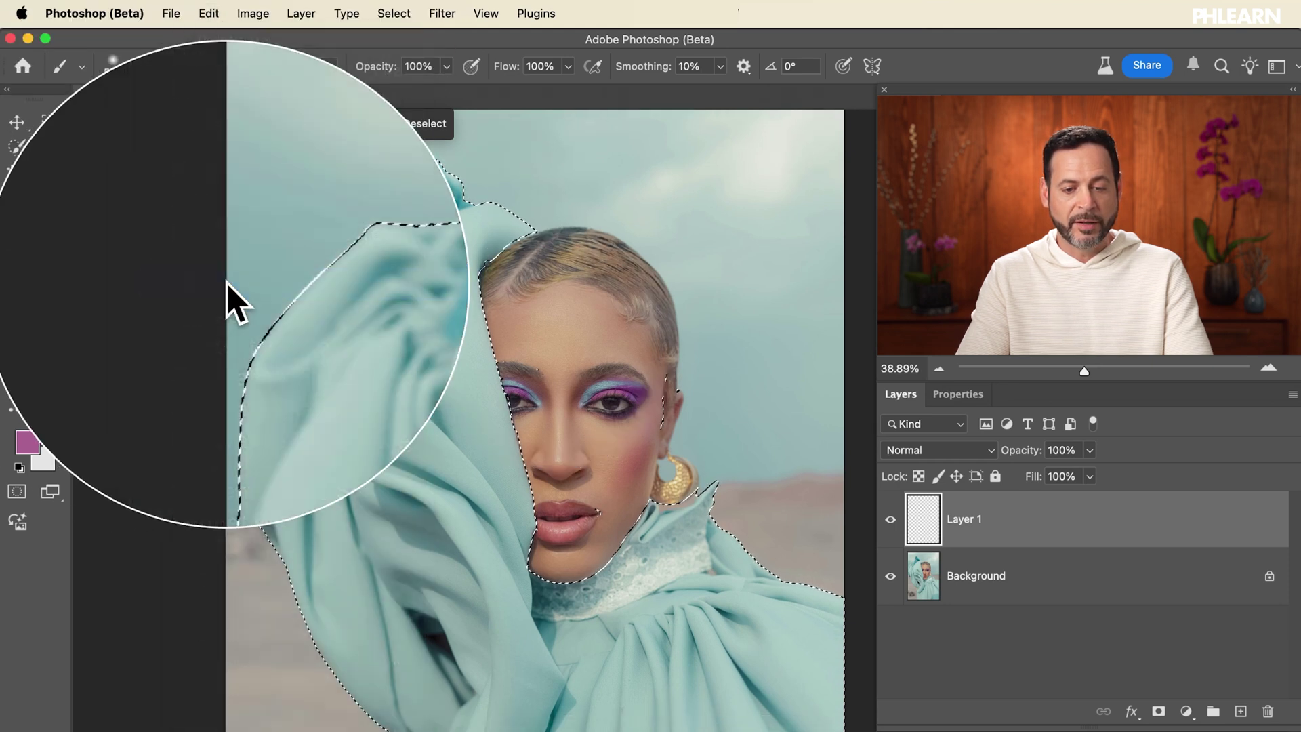
left_click_drag(790, 352, 717, 201)
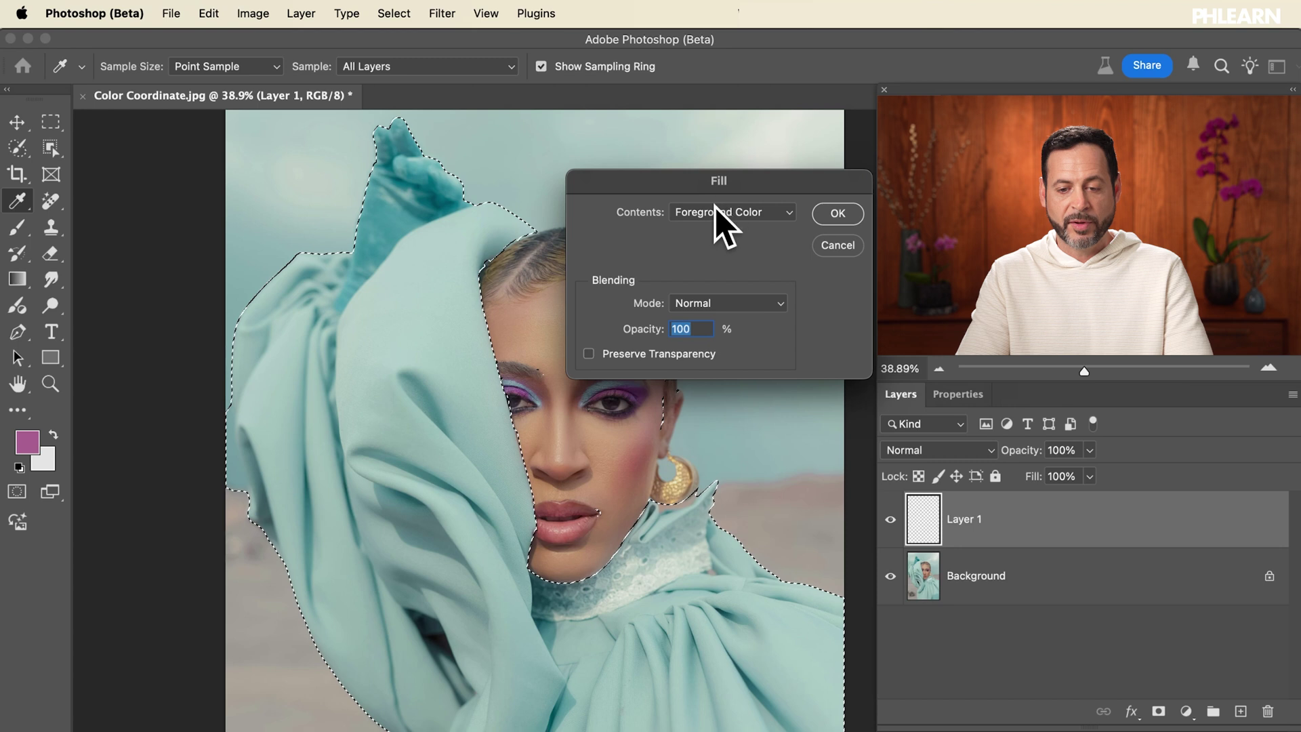
left_click(721, 214)
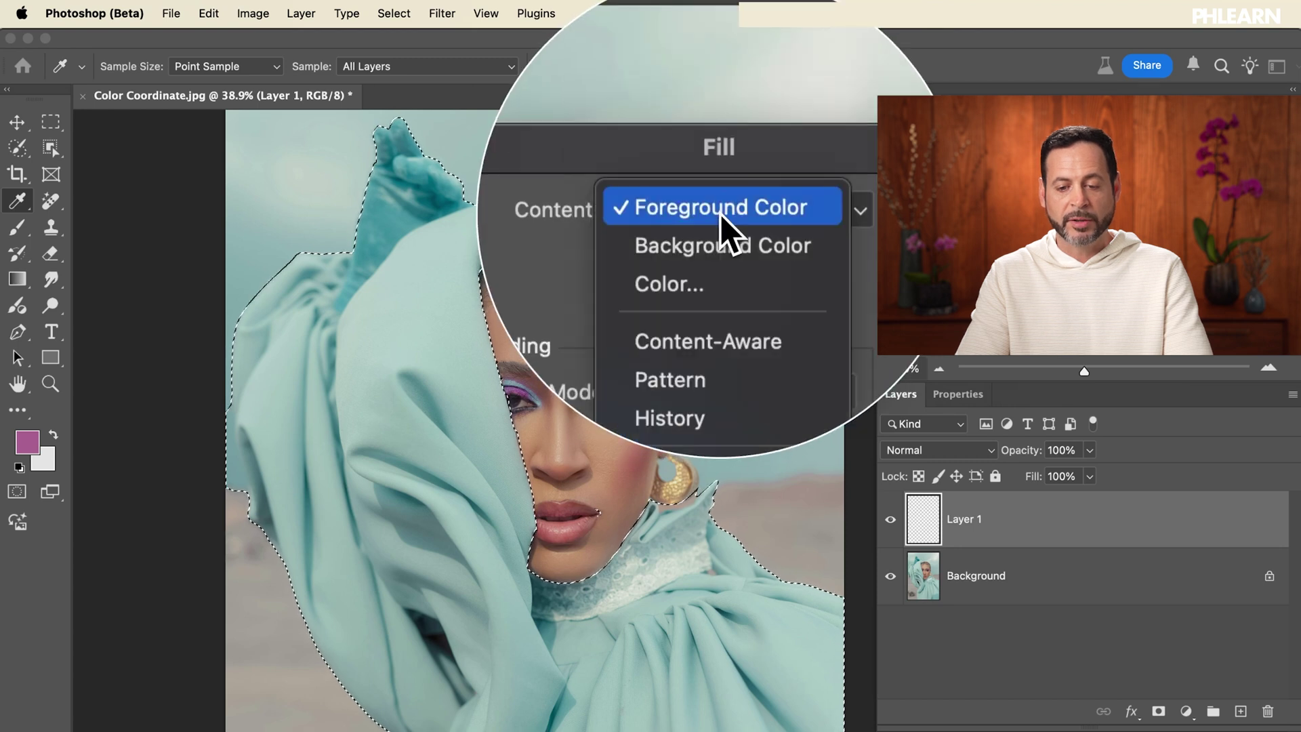
left_click(721, 214)
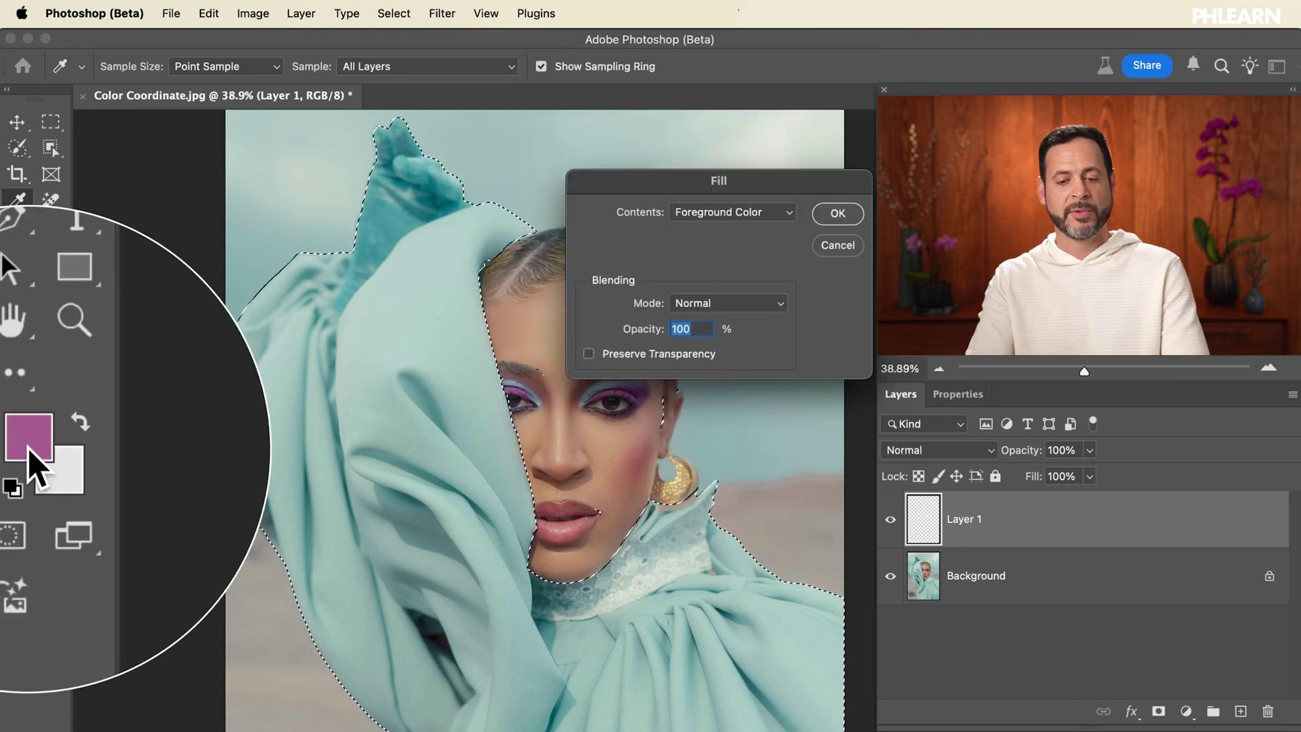
left_click(838, 215)
key("b")
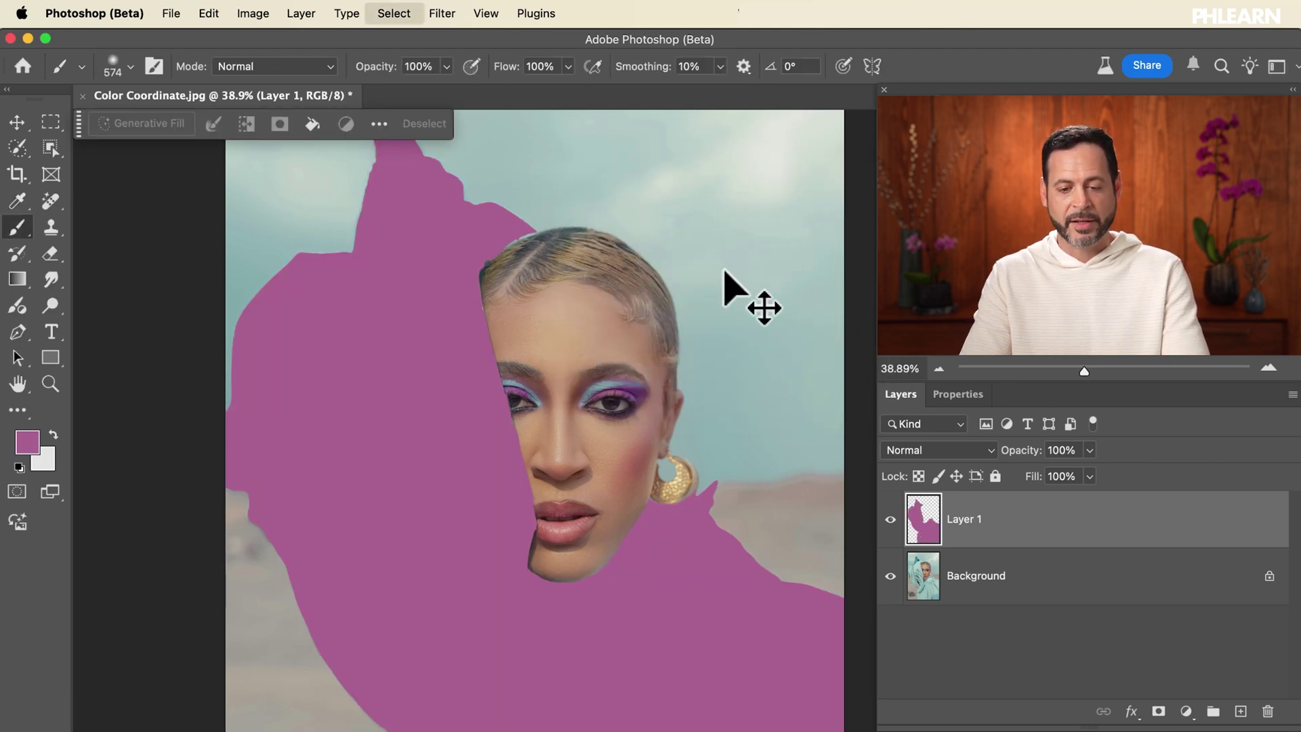
key("super+d")
Step: Set the blend mode of the purple-filled Layer 1 to Hue
scroll(700, 284, "down", 3)
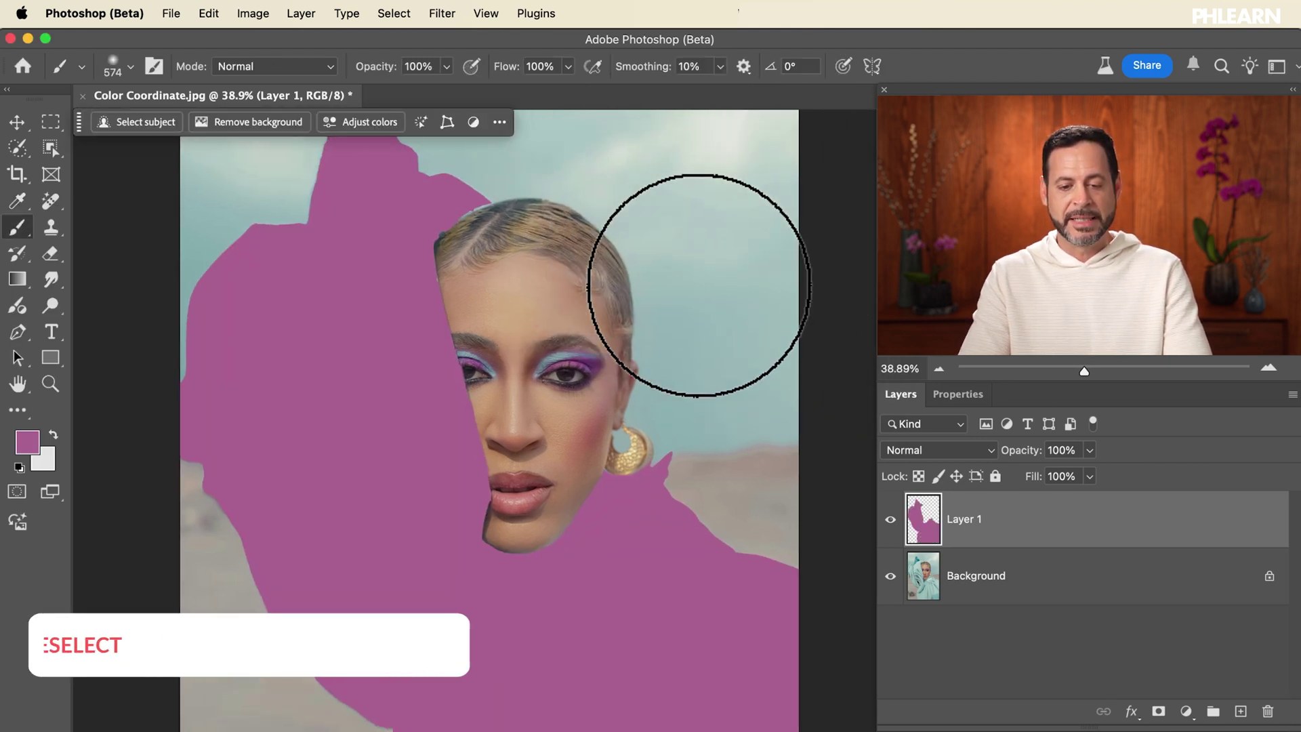
scroll(700, 285, "down", 5)
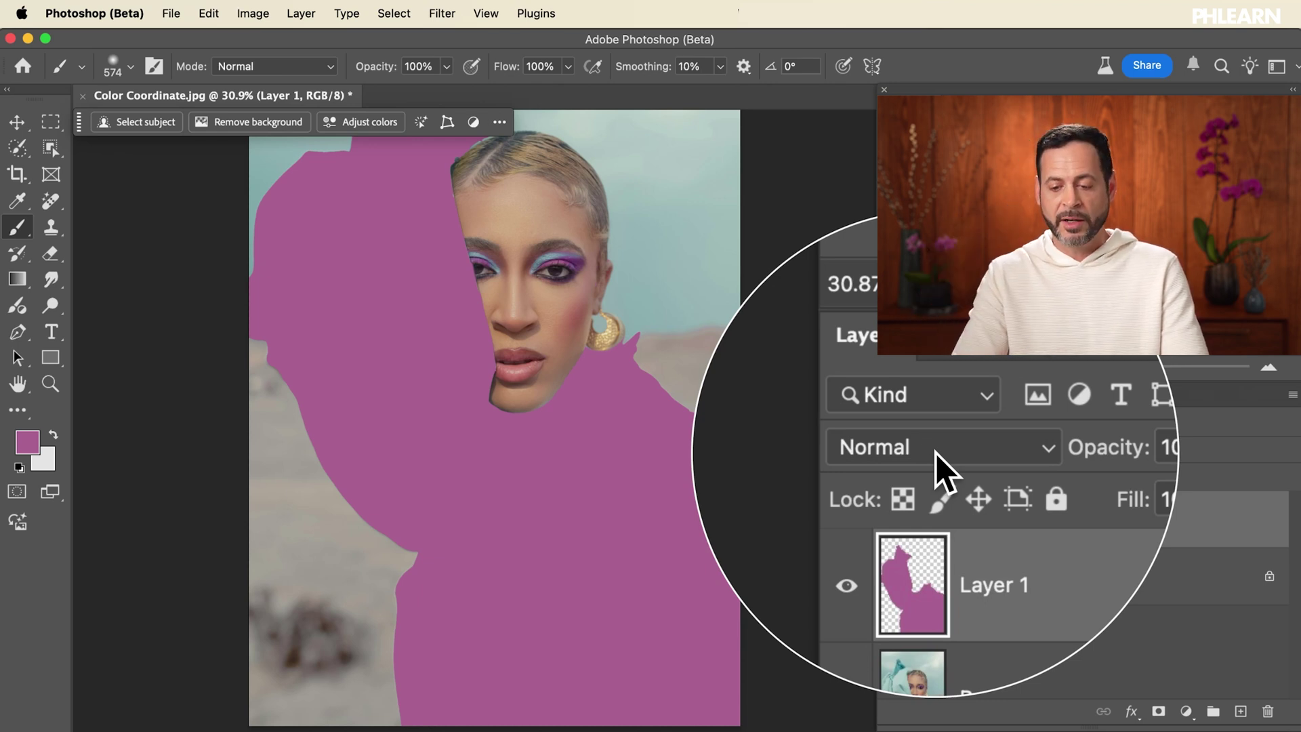
left_click(936, 453)
scroll(937, 453, "down", 5)
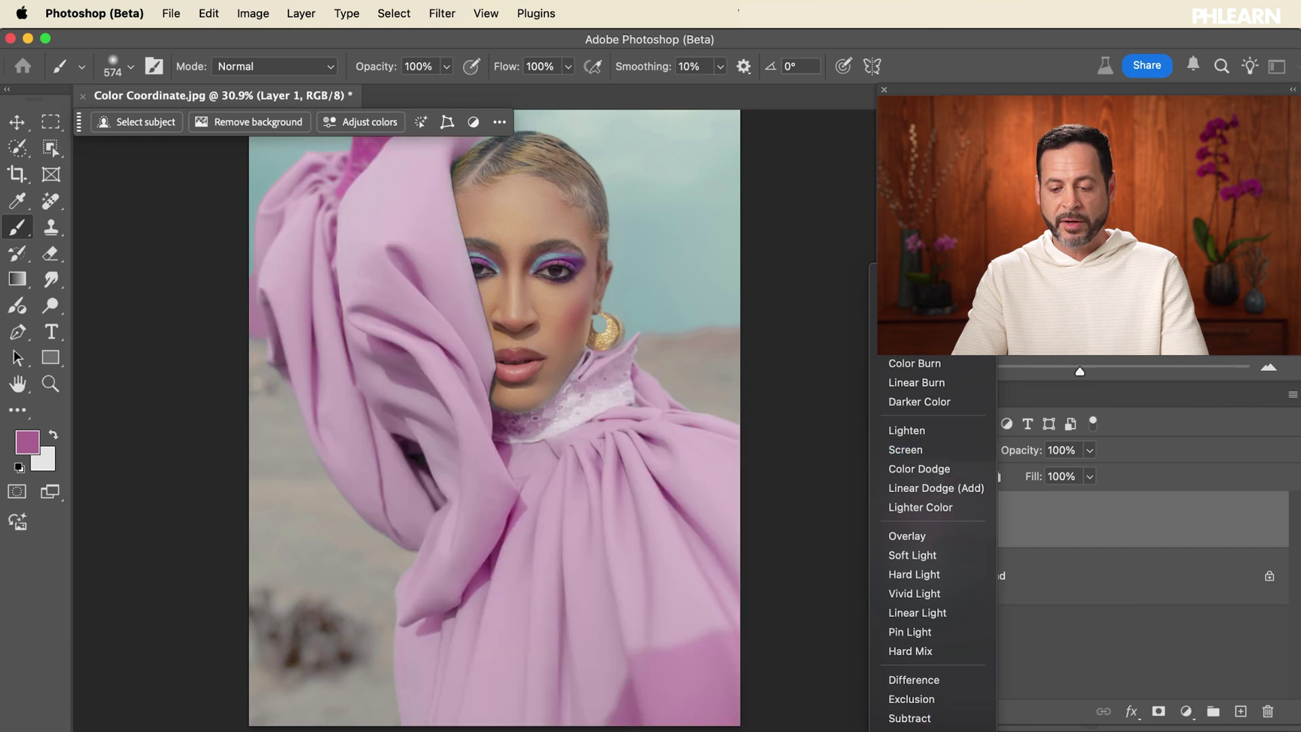
left_click(950, 562)
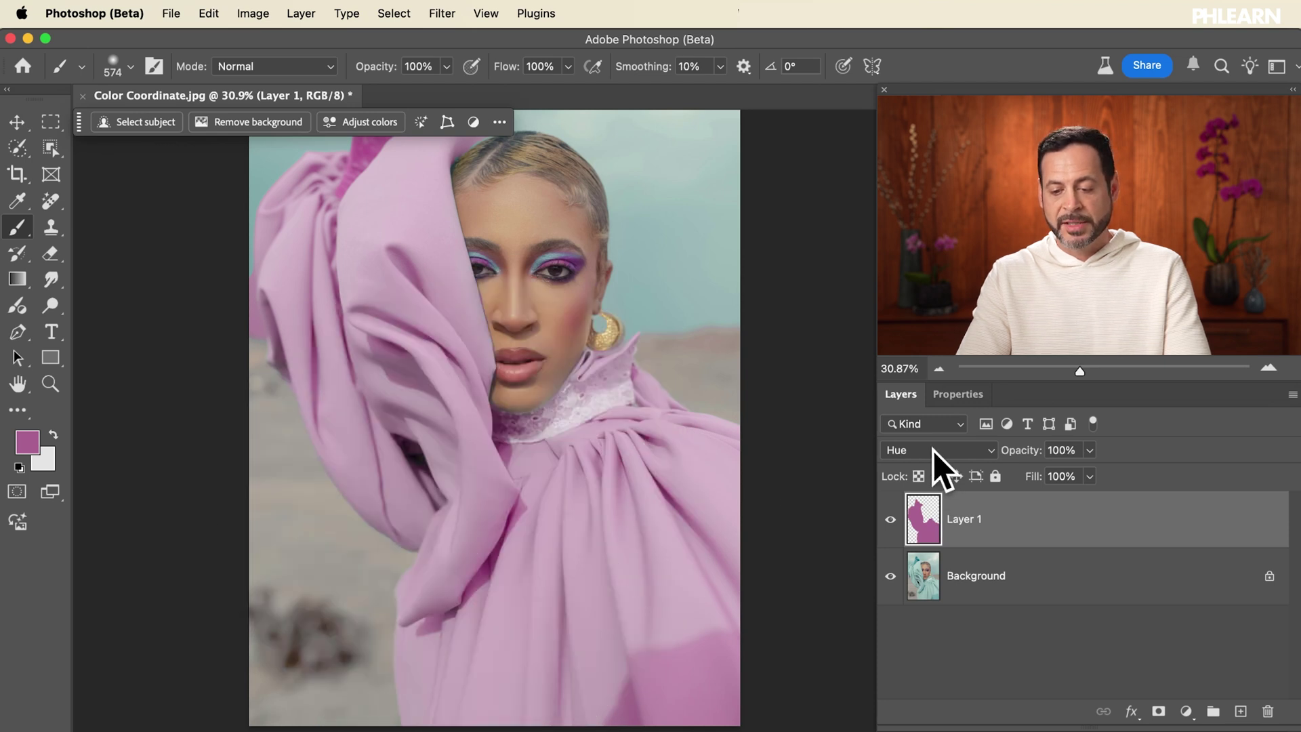
Step: Try the Color blend mode on Layer 1, and switch it back to Hue
left_click(936, 449)
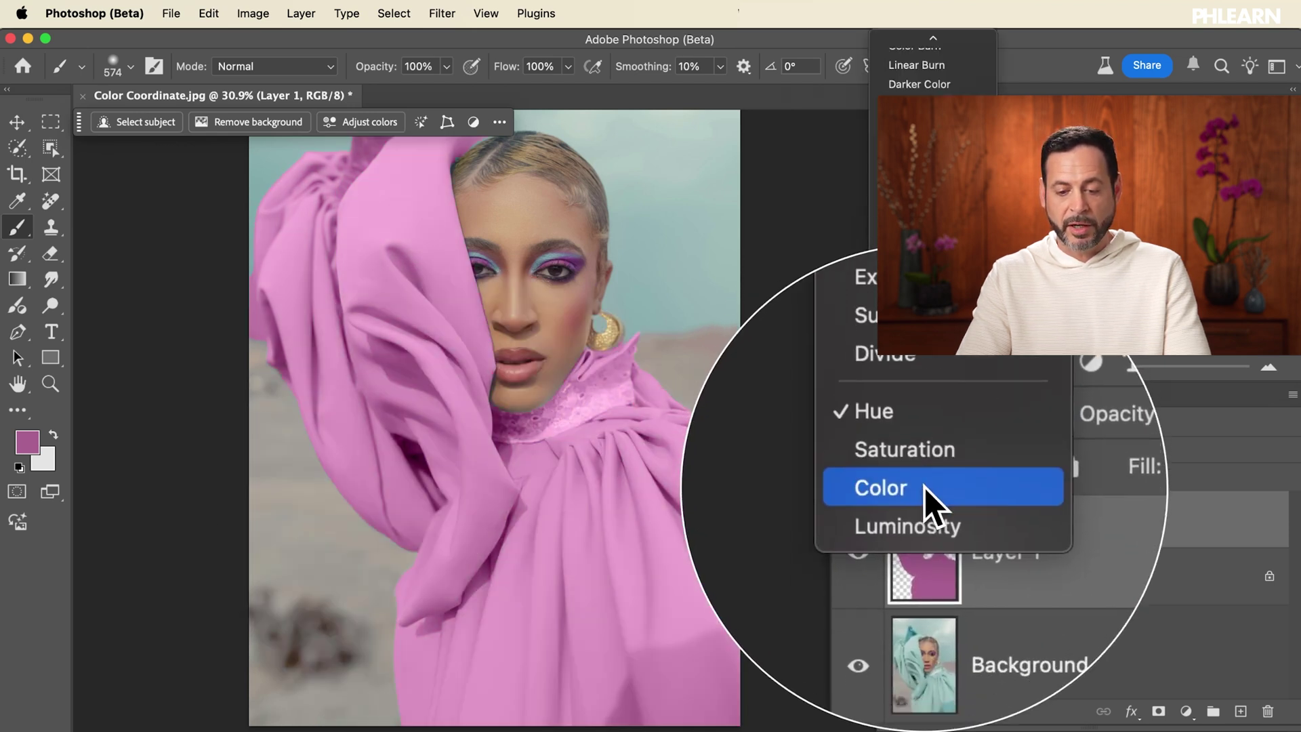
left_click(924, 487)
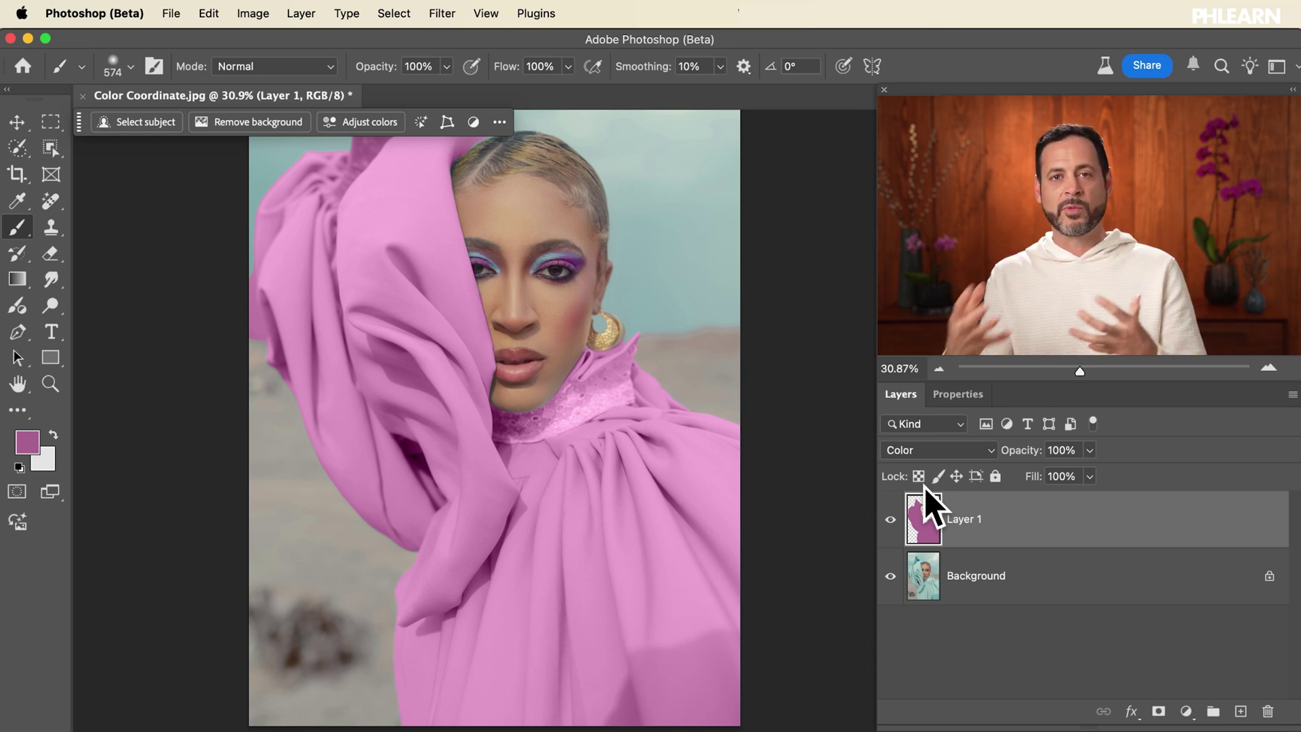
left_click(922, 450)
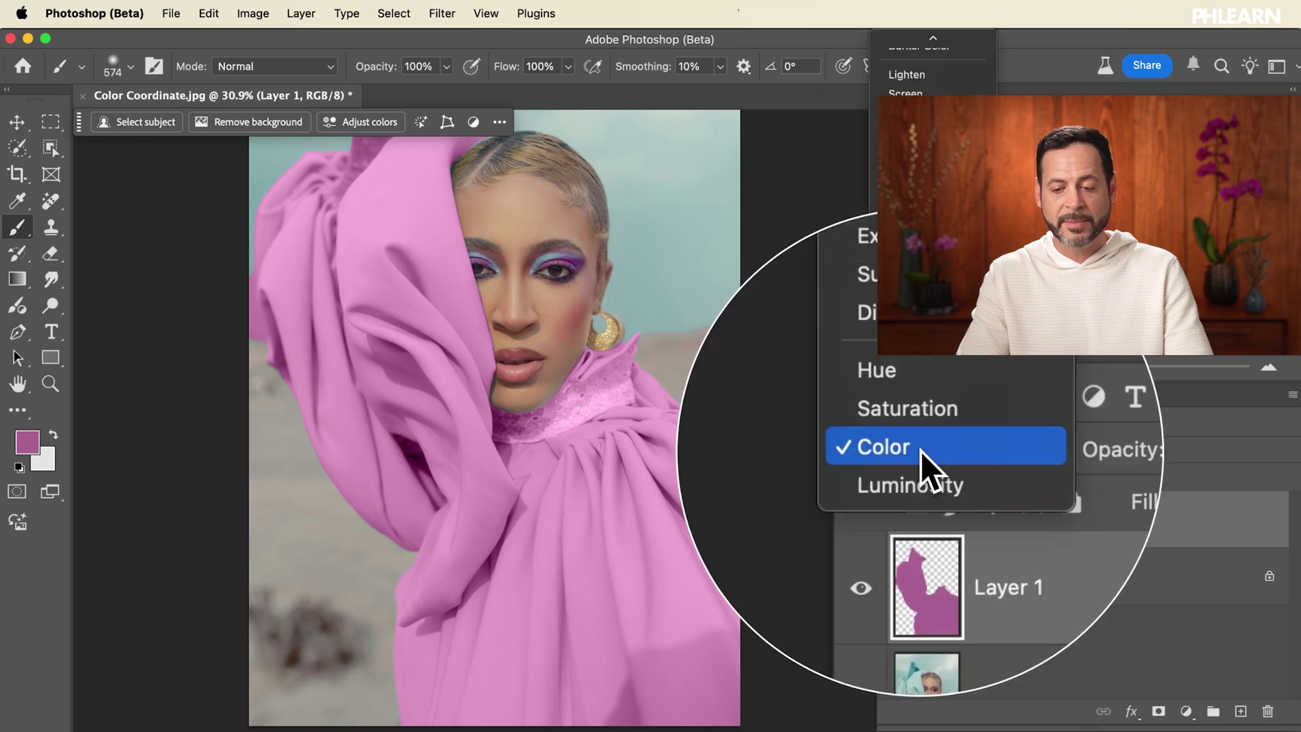
left_click(917, 415)
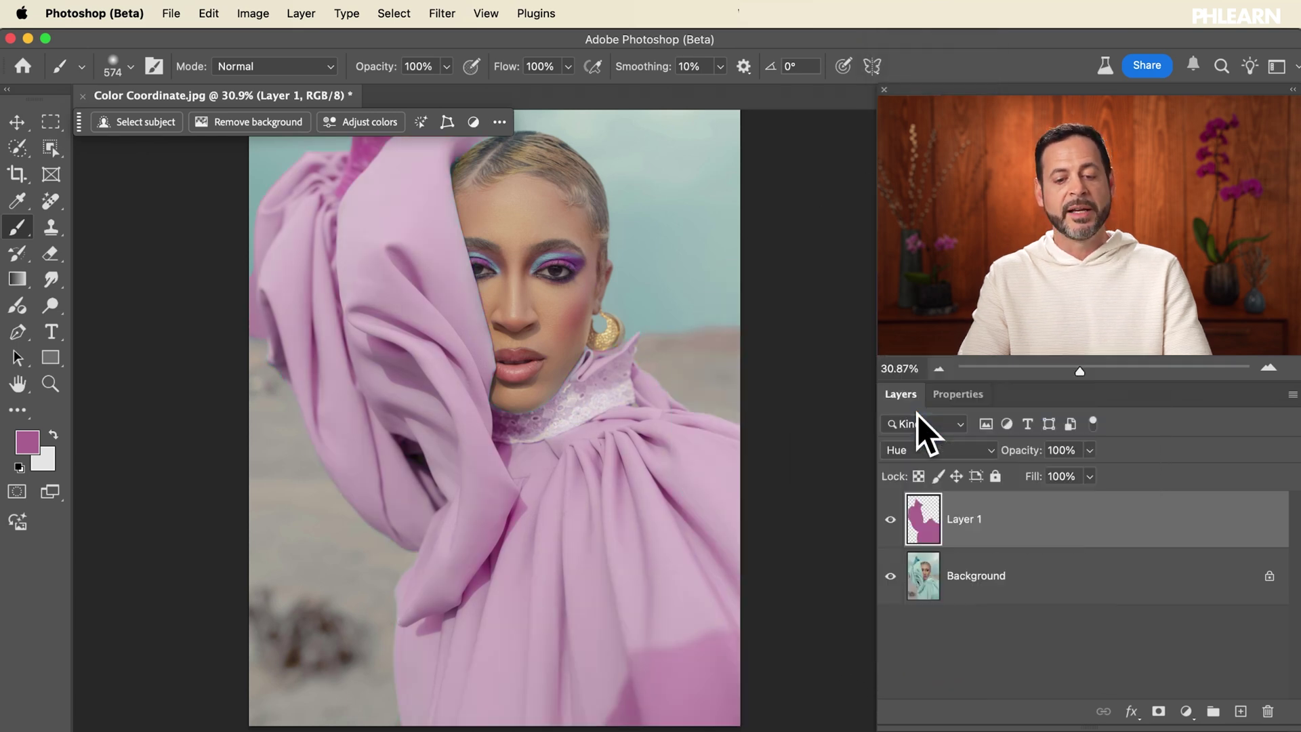
Step: Add a layer mask to Layer 1 and paint black over the raised gloved hand to remove the purple there
scroll(591, 447, "up", 2)
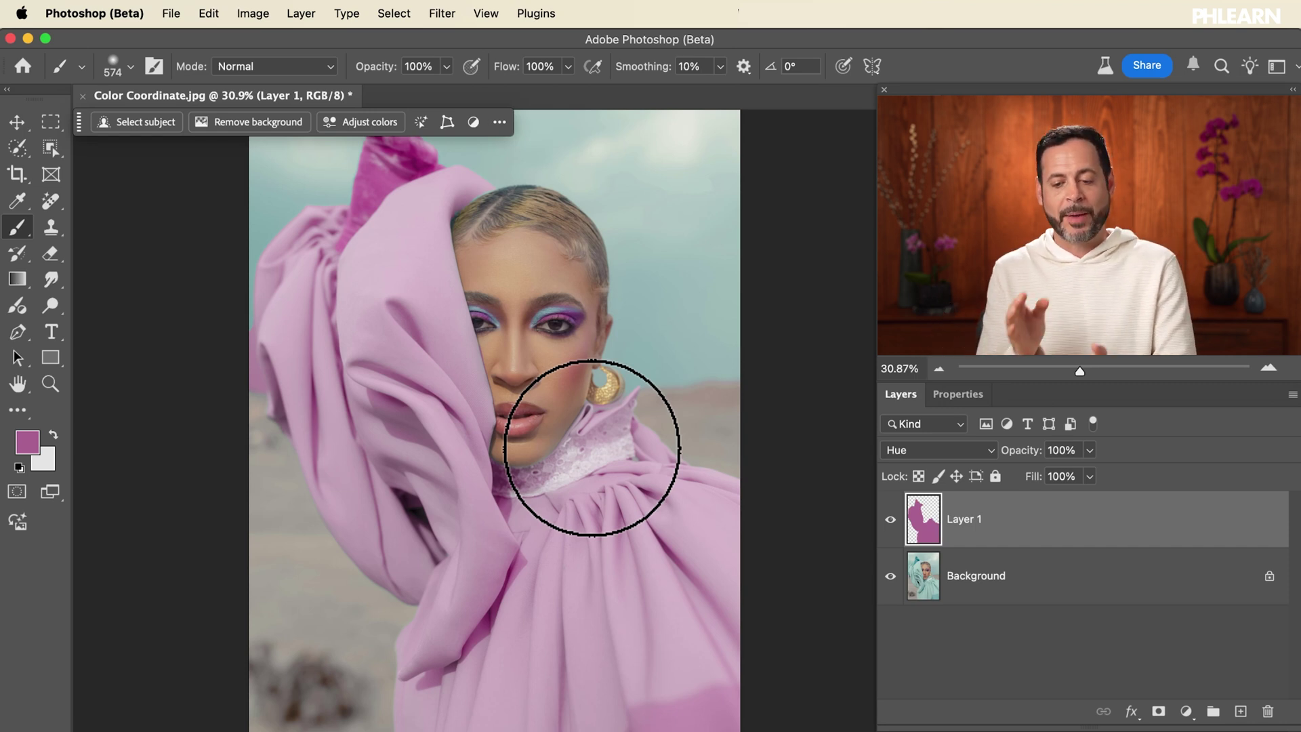
scroll(592, 448, "down", 2)
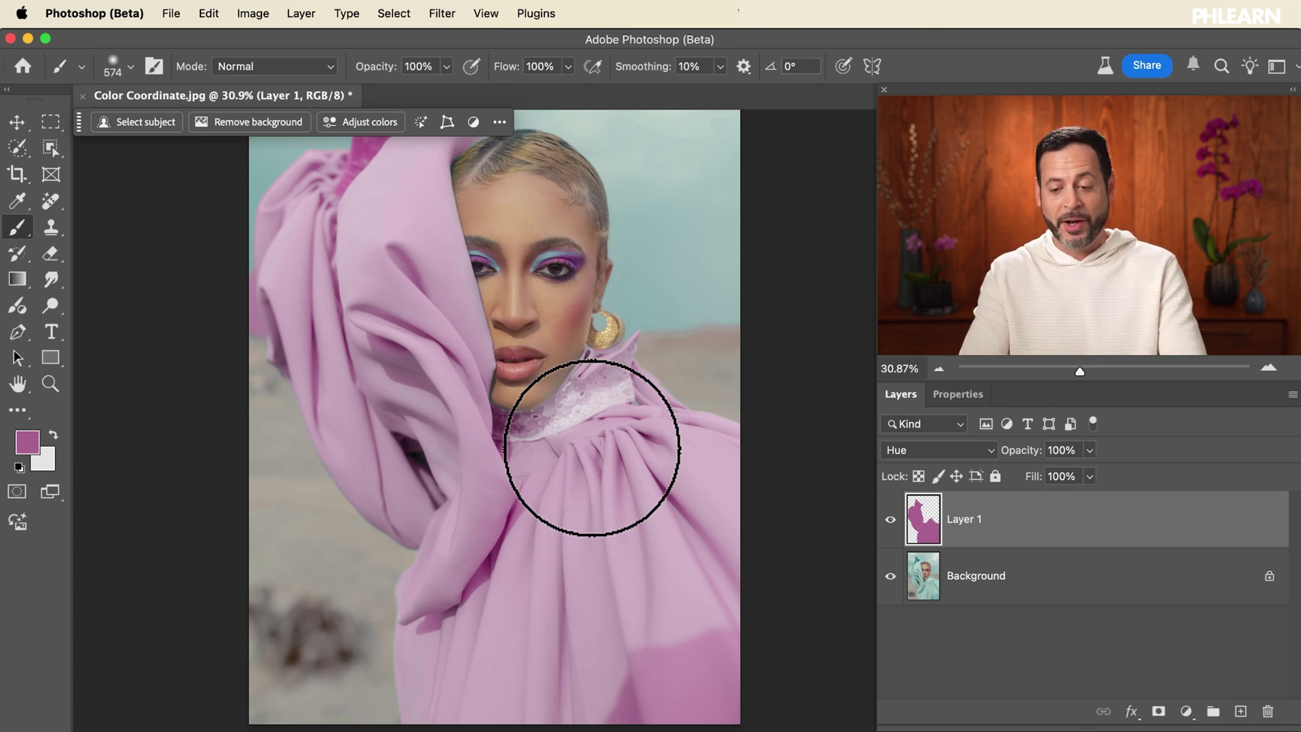
scroll(591, 447, "up", 6)
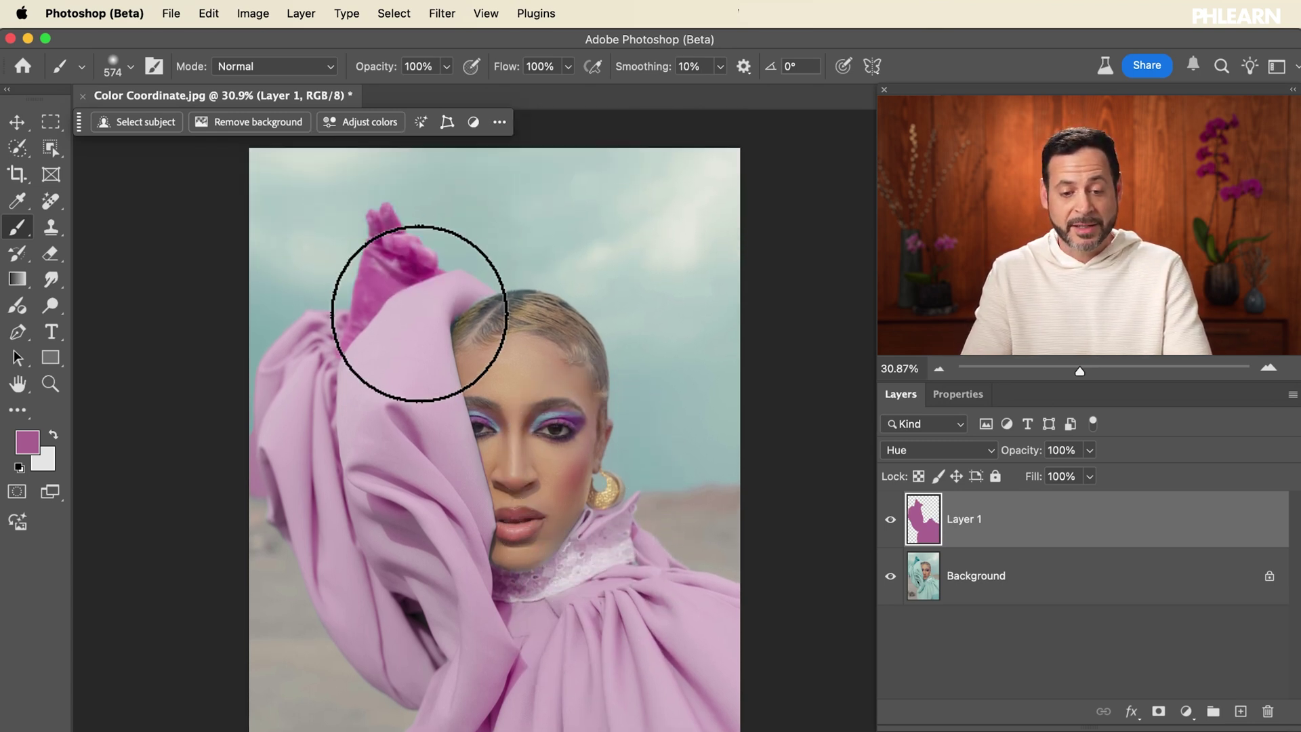
left_click(1158, 711)
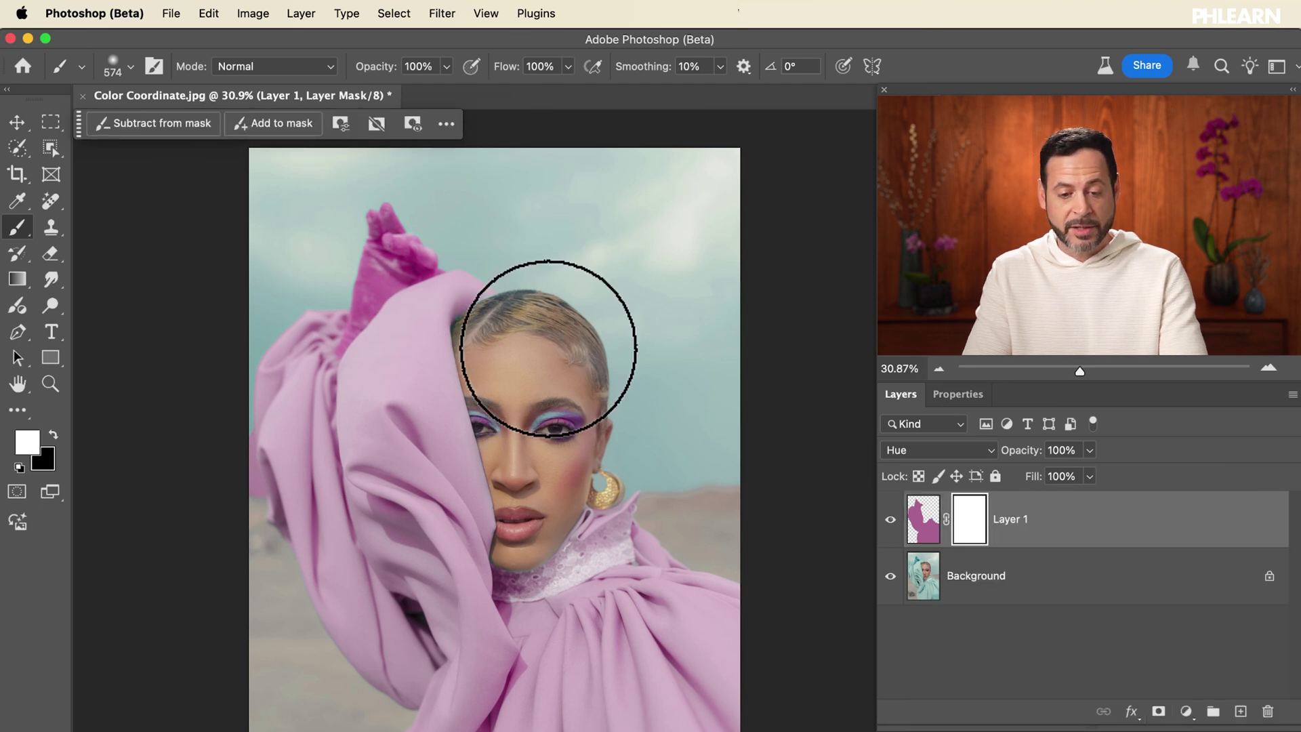
mouse_move(377, 221)
left_mouse_down()
mouse_move(411, 491)
mouse_move(435, 246)
mouse_move(393, 265)
mouse_move(436, 248)
mouse_move(359, 295)
mouse_move(402, 317)
mouse_move(364, 317)
mouse_move(339, 353)
mouse_move(350, 387)
mouse_move(383, 328)
mouse_move(329, 394)
mouse_move(332, 346)
left_mouse_up()
key("x")
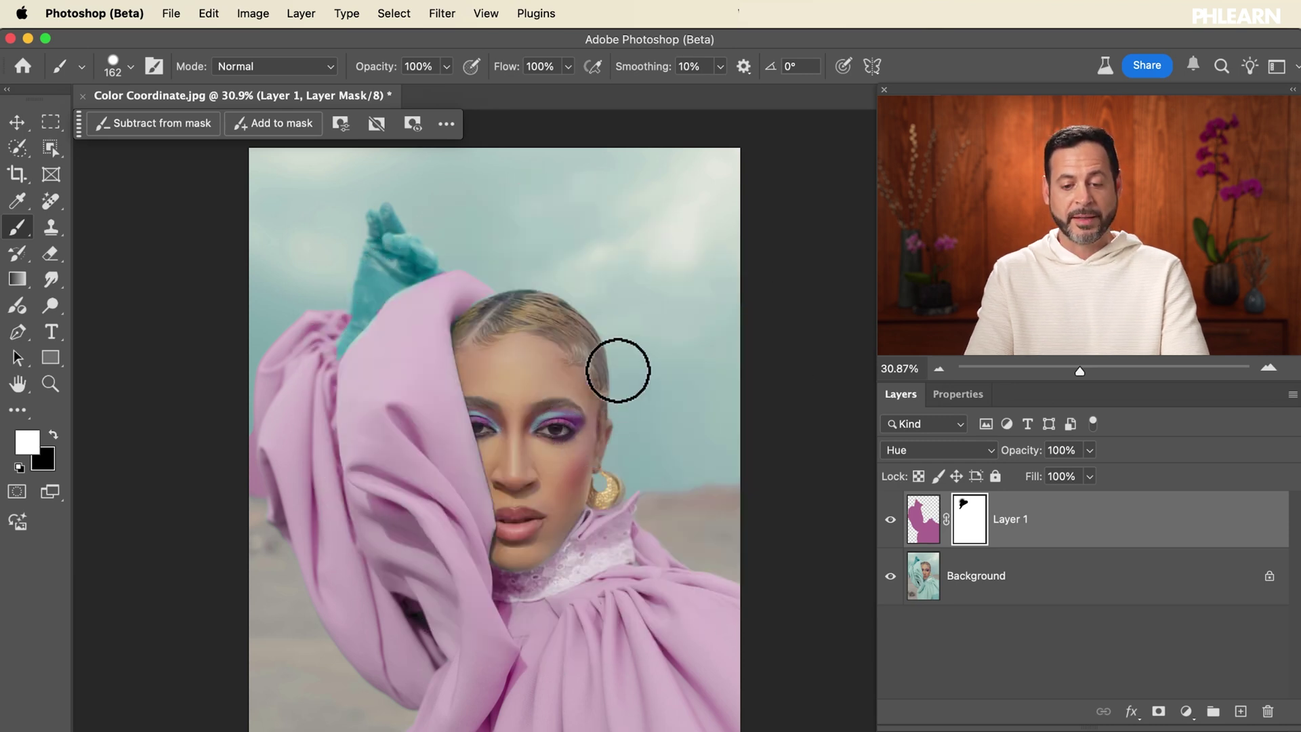
Step: Try raising the Underlying Layer's black Blend If point to 156 in Layer 1's blending options, and return it to 0
scroll(617, 370, "down", 5)
scroll(618, 370, "down", 1)
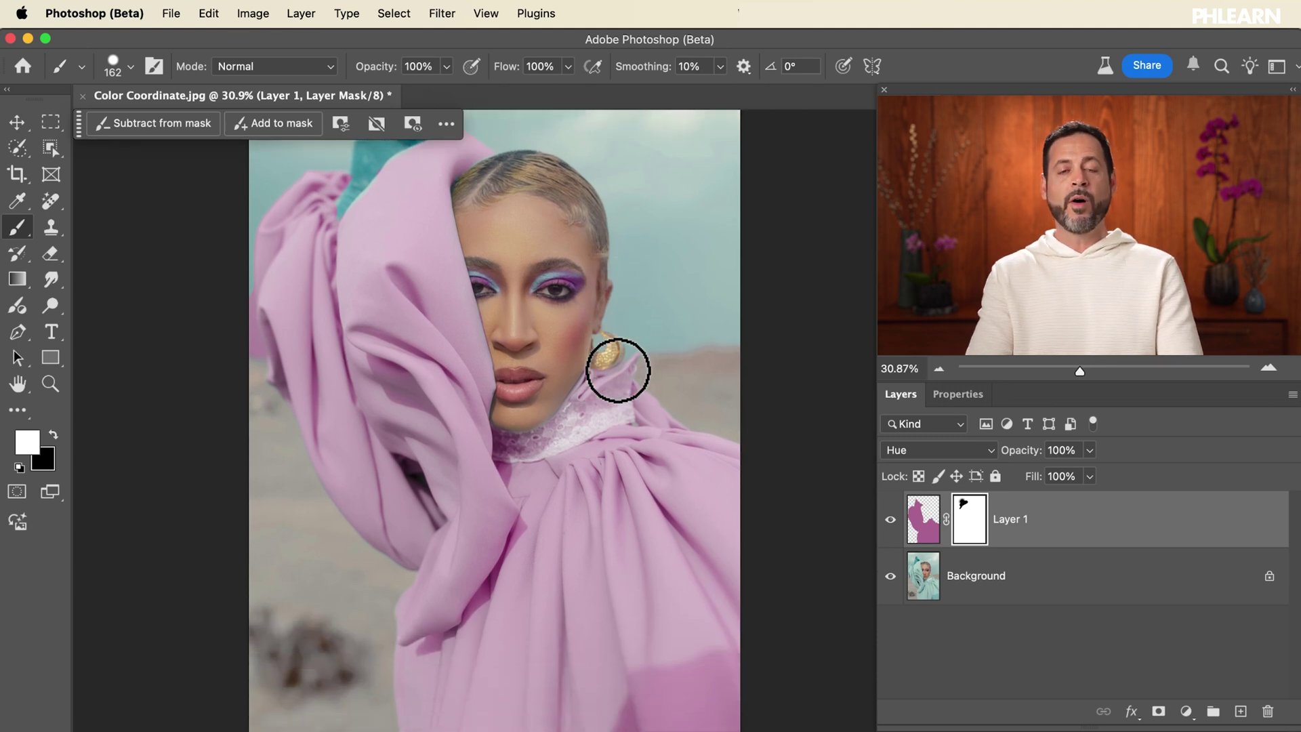
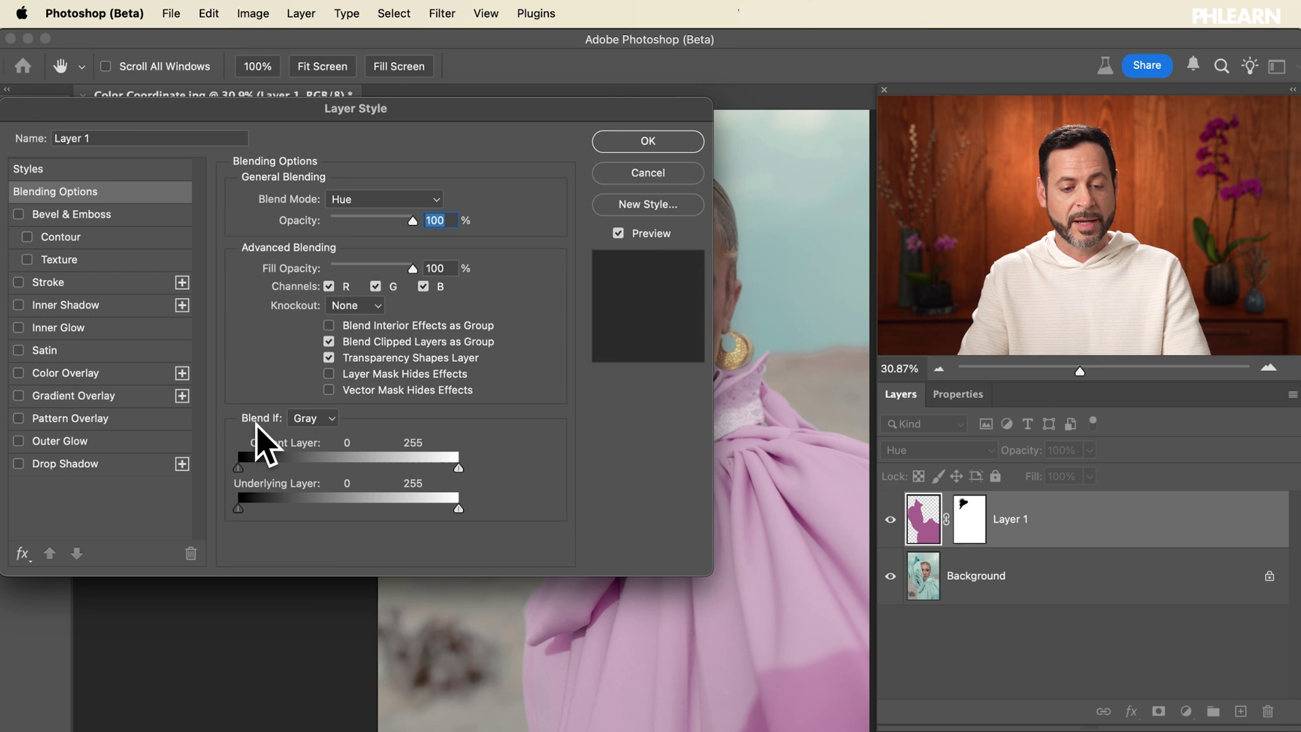
left_click_drag(568, 111, 341, 154)
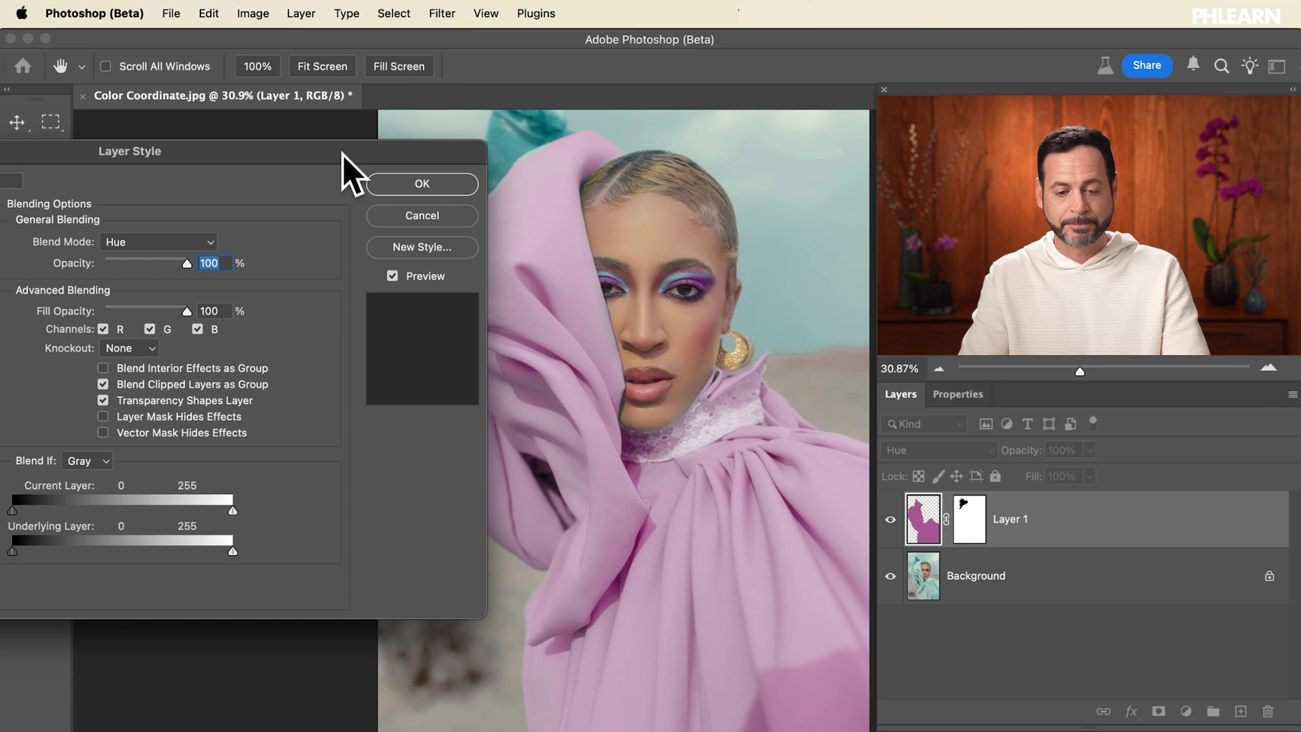
scroll(621, 382, "left", 5)
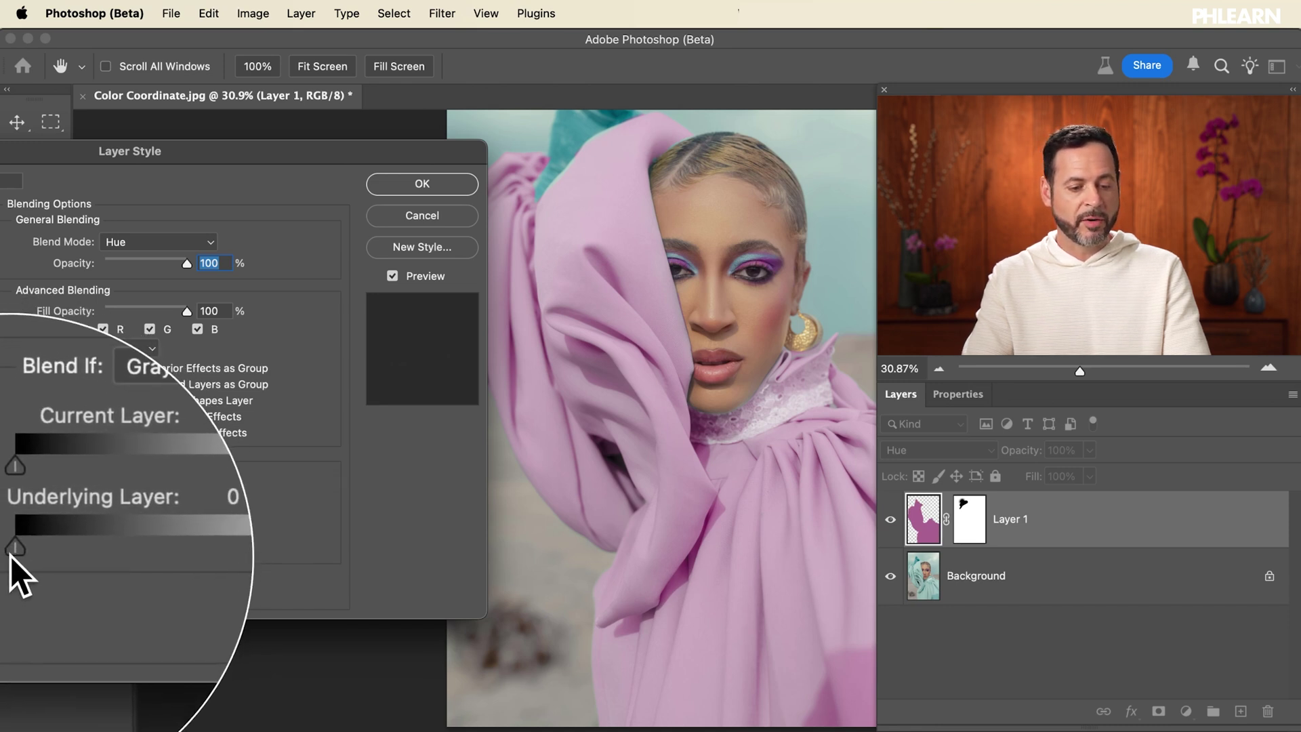
left_click_drag(14, 551, 149, 551)
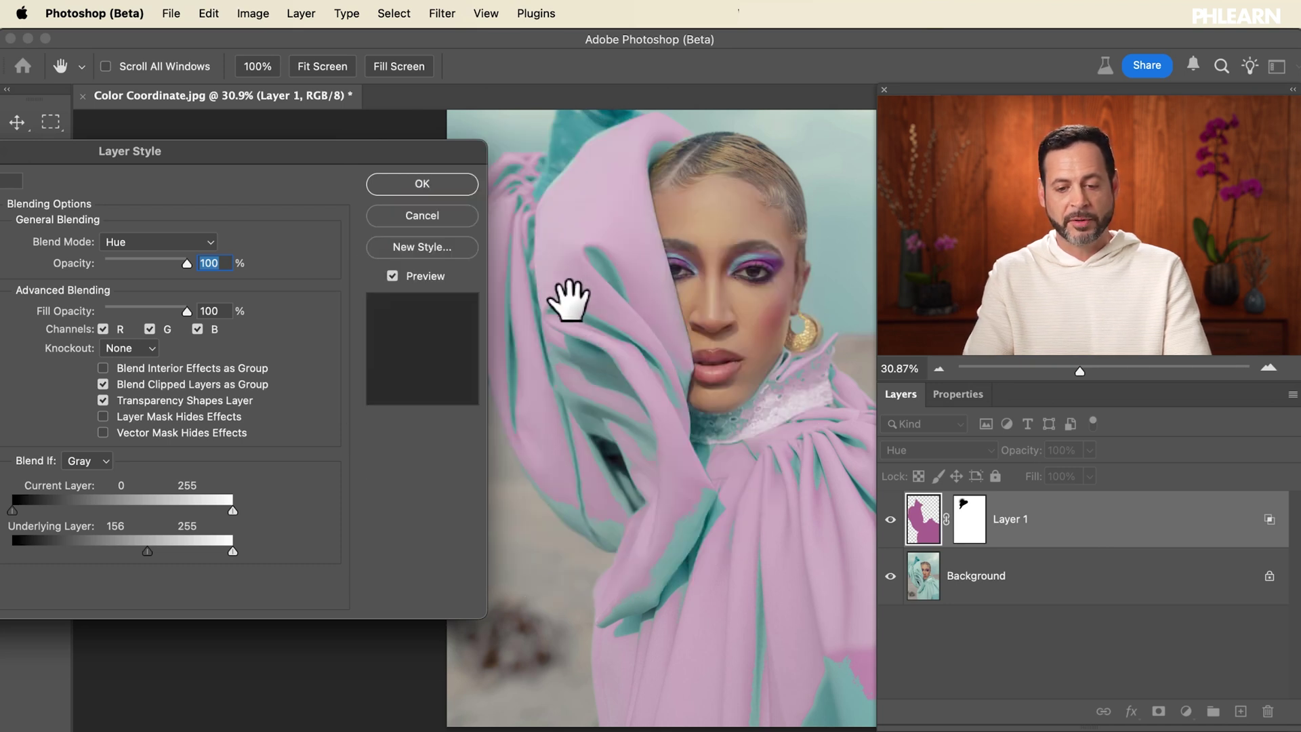
left_click_drag(147, 552, 9, 551)
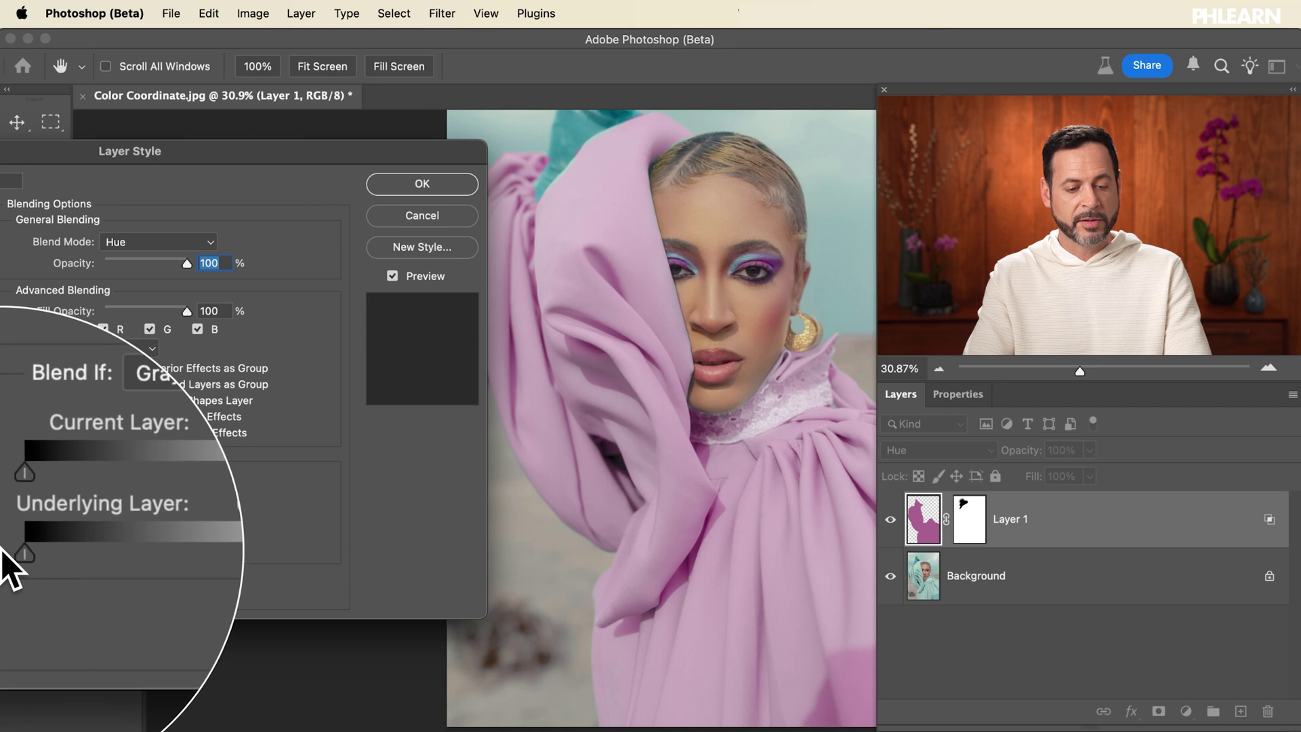
Step: Try splitting the Underlying Layer's white Blend If point to 153 / 183, and reset it to 255
left_click_drag(233, 551, 157, 545)
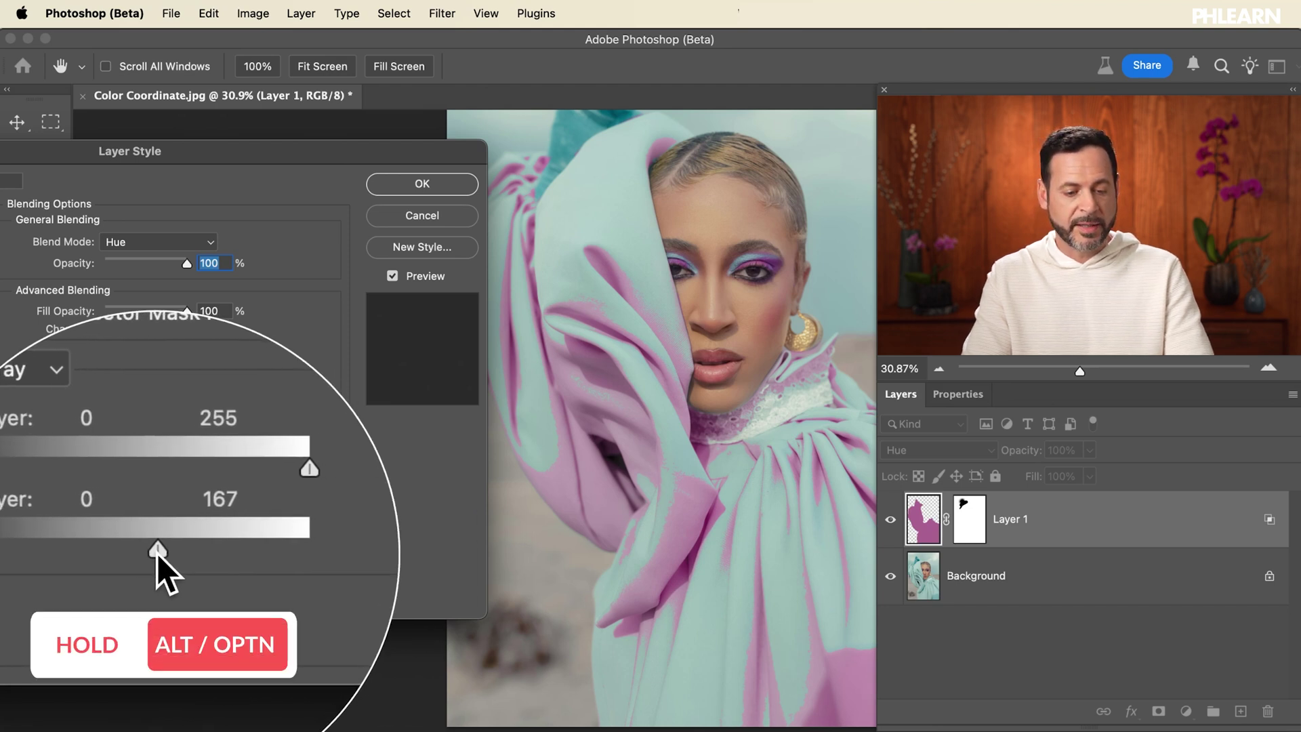
key("alt")
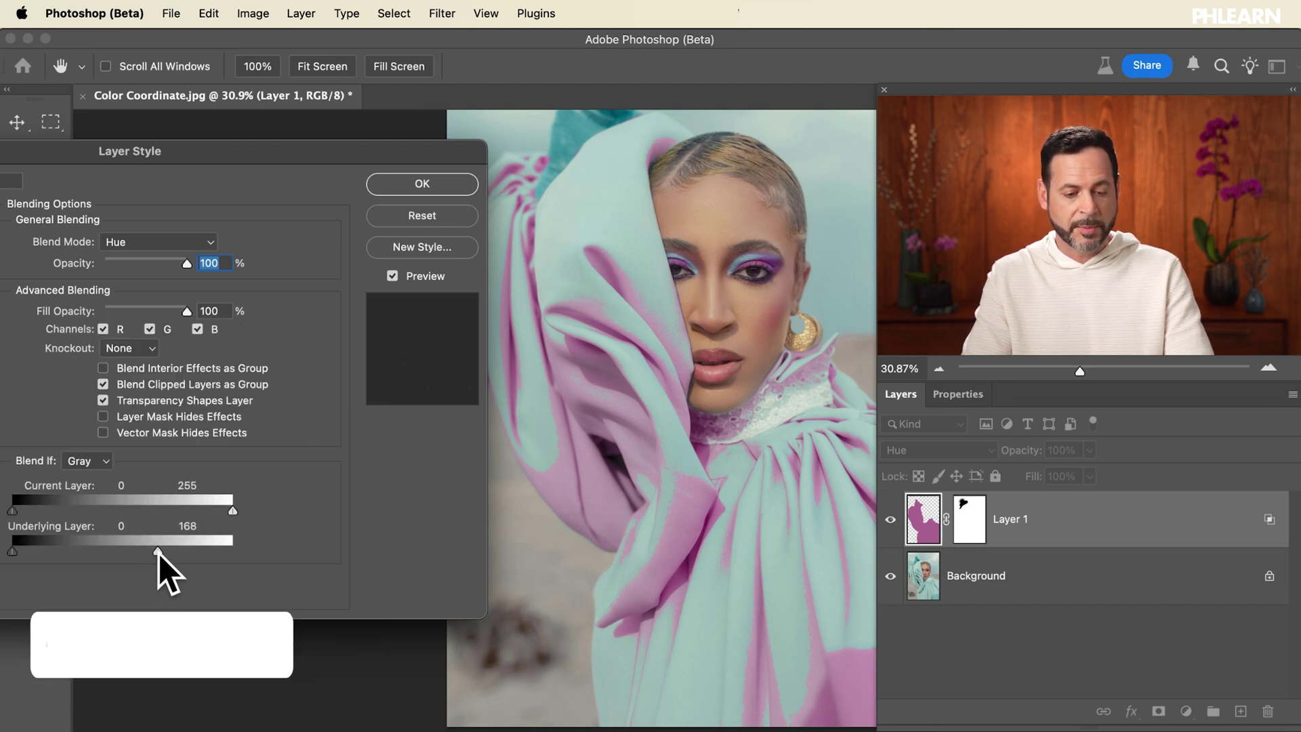
left_click_drag(157, 554, 153, 555)
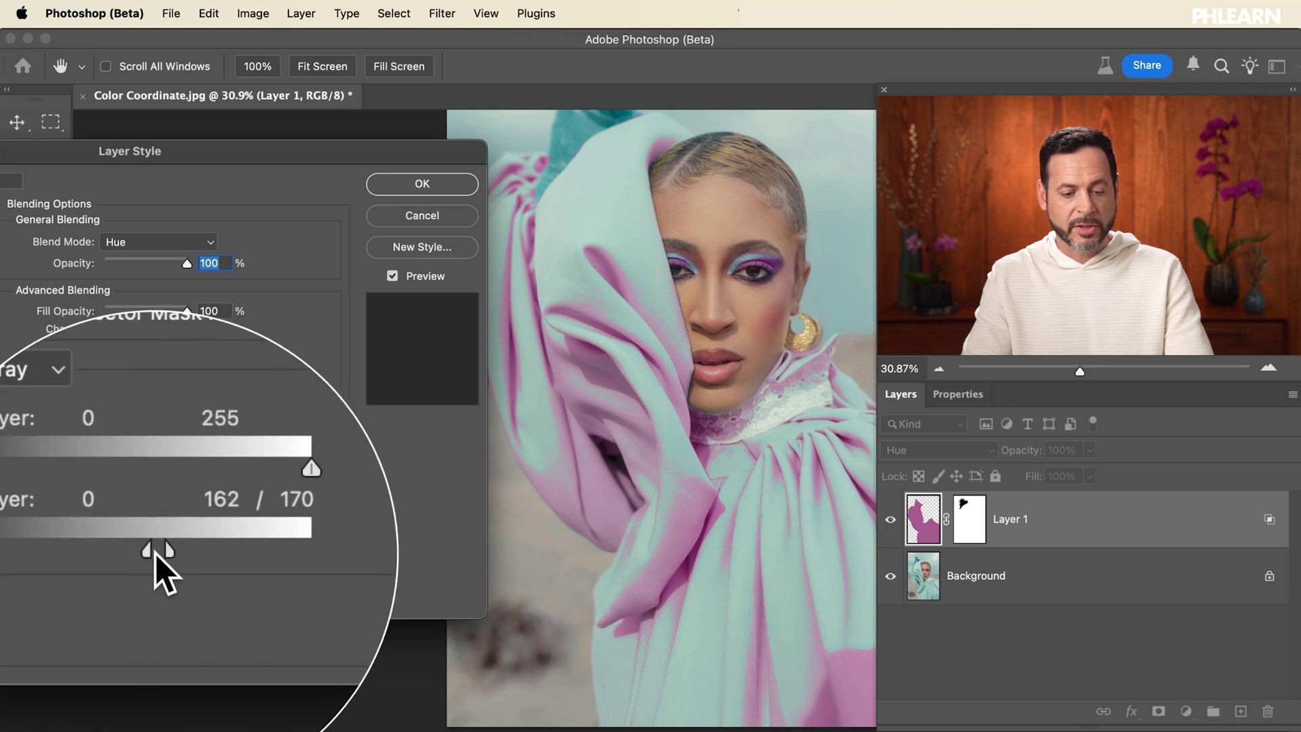
mouse_move(164, 554)
left_mouse_down()
mouse_move(141, 555)
mouse_move(174, 552)
left_mouse_up()
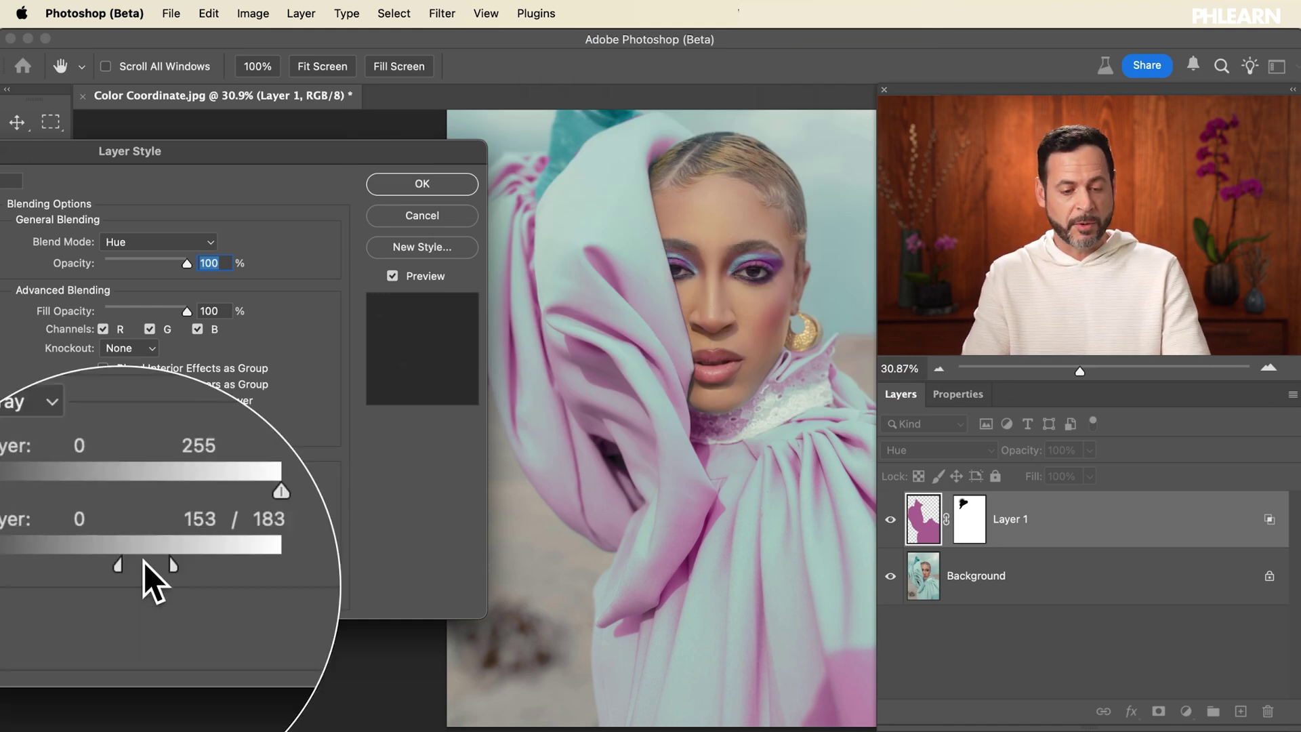
left_click_drag(142, 554, 176, 554)
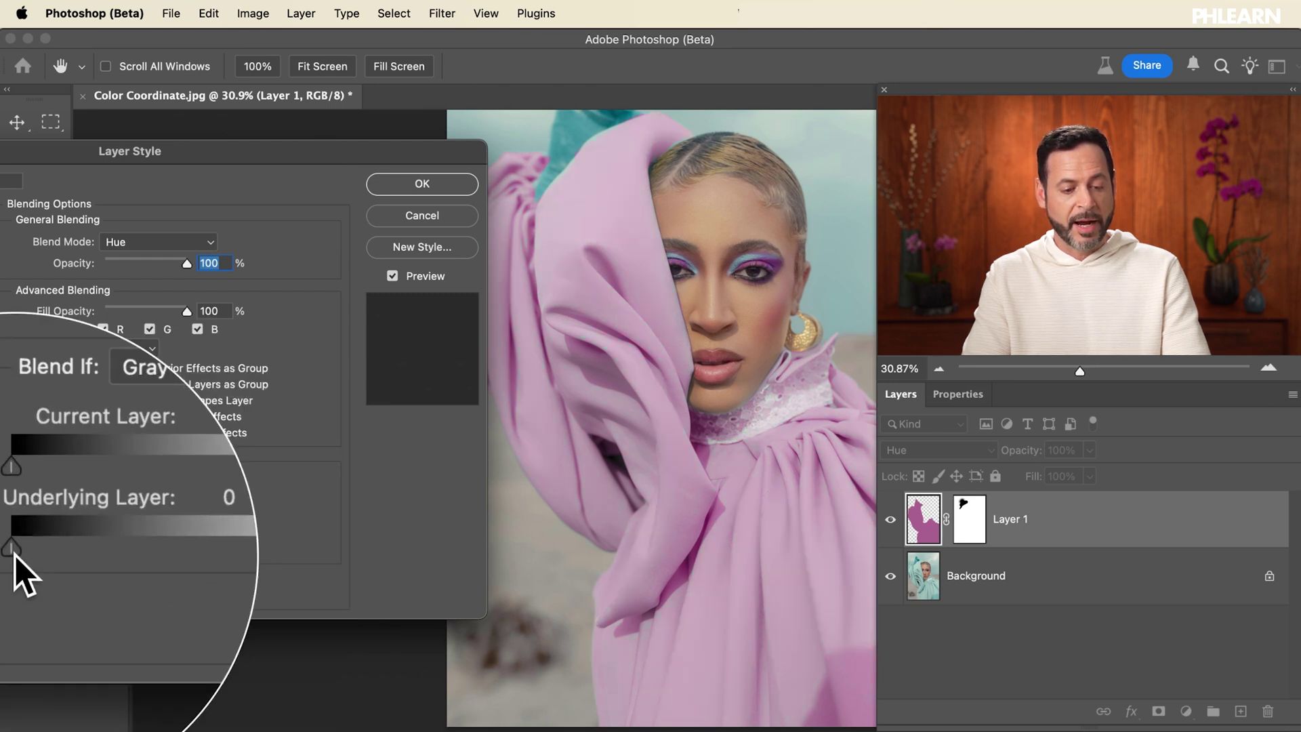
Step: Try splitting the Underlying Layer's black Blend If point to 154 / 190, and reset it to 0
left_click_drag(15, 554, 116, 550)
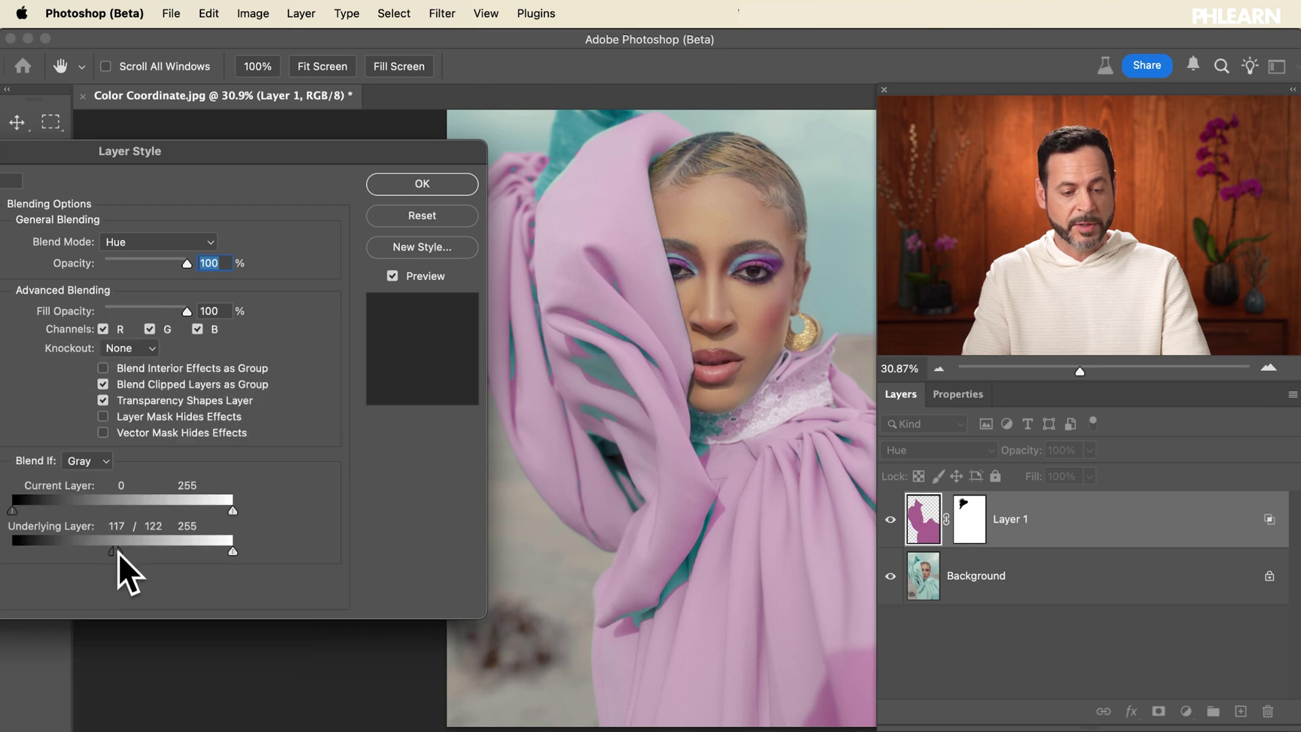
left_click_drag(120, 554, 147, 551)
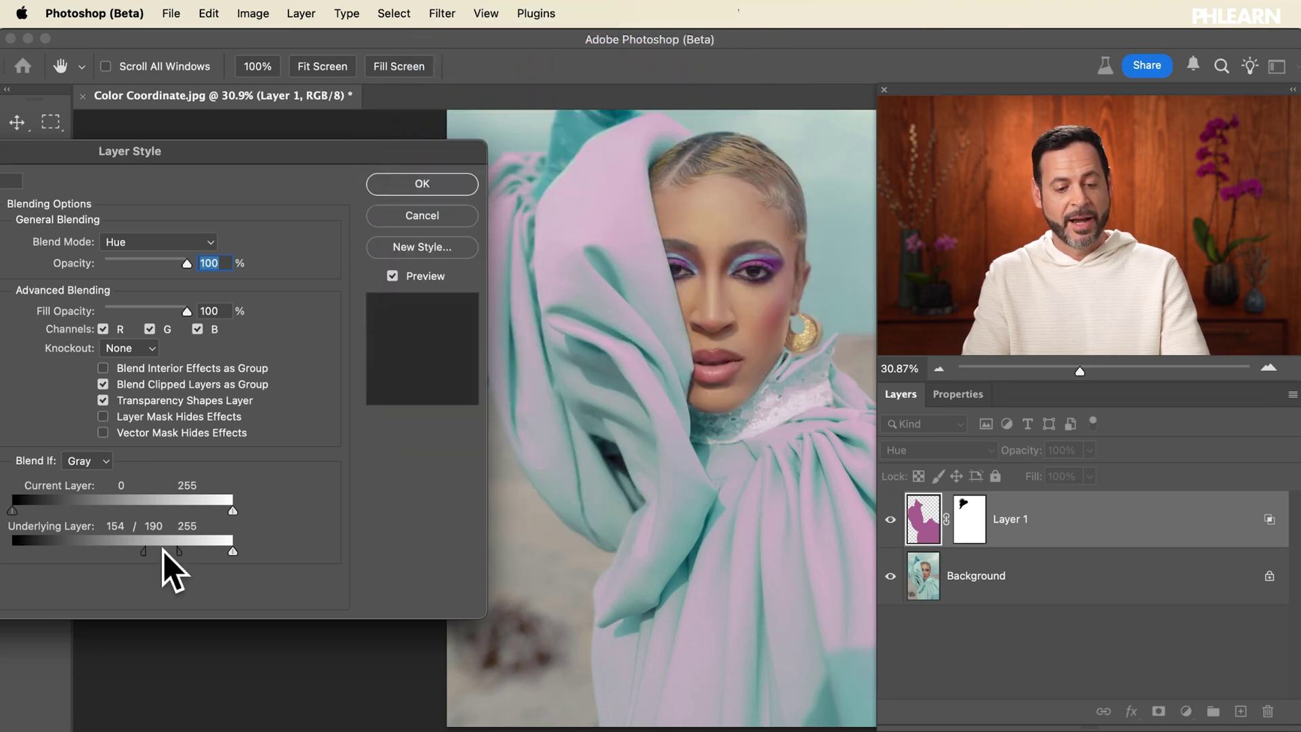
left_click_drag(179, 551, 12, 554)
Step: Split the Underlying Layer's white Blend If point to 132 / 193 and apply the layer style
left_click_drag(179, 551, 131, 552)
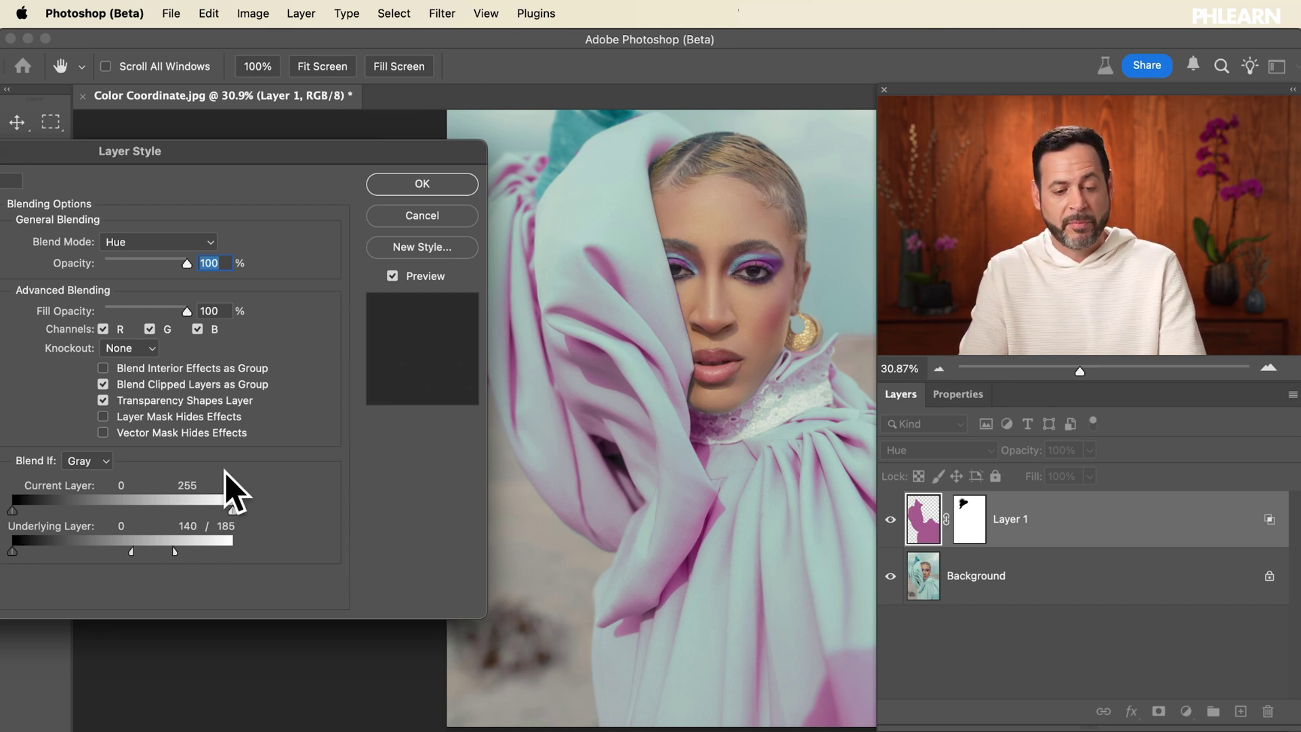
mouse_move(178, 551)
left_mouse_down()
mouse_move(161, 551)
mouse_move(176, 551)
left_mouse_up()
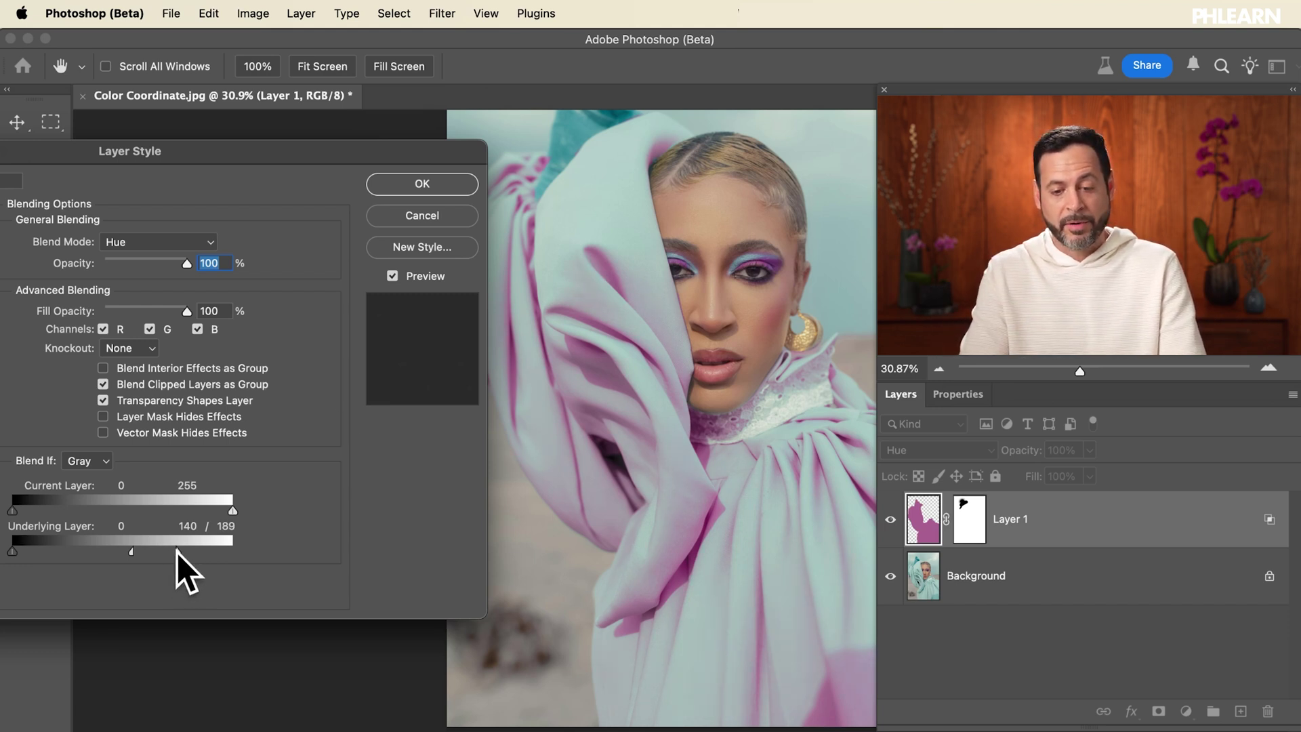
left_click_drag(135, 552, 181, 554)
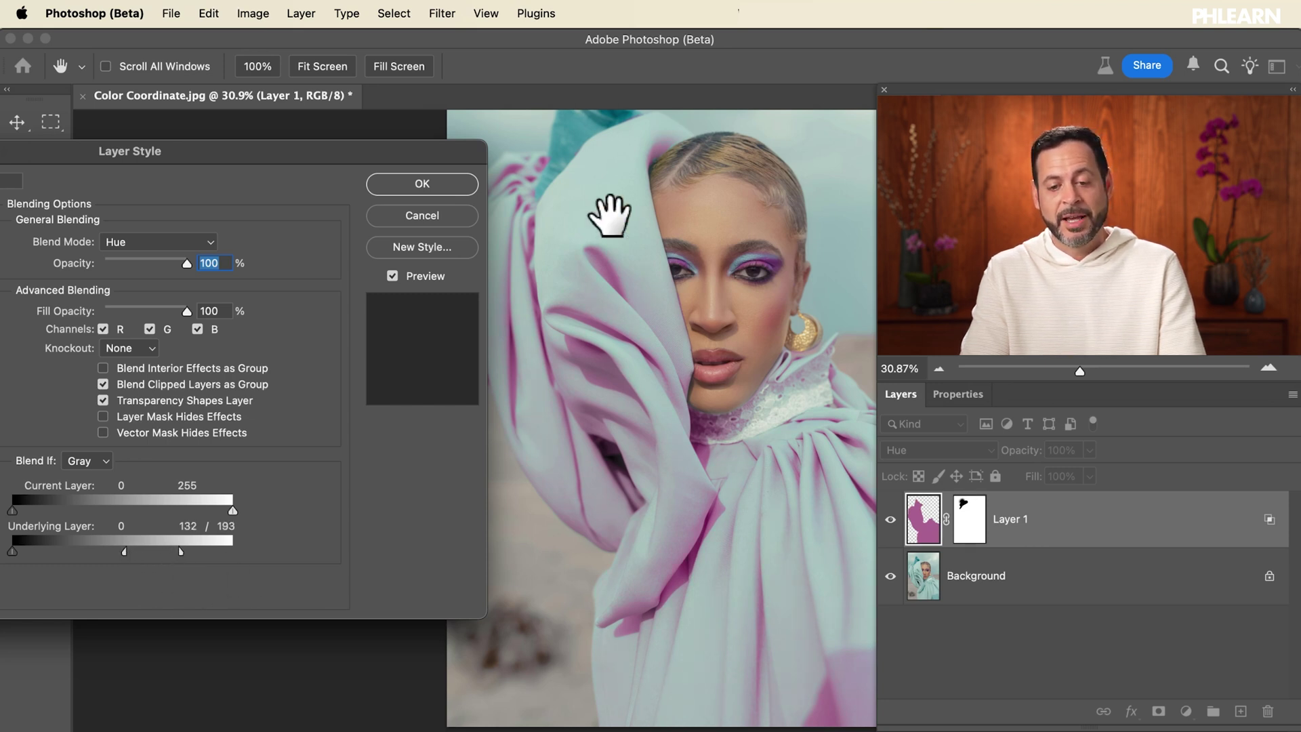
left_click(422, 183)
Step: Toggle Layer 1's visibility off and on several times to compare the dress before and after the recolor
key("b")
scroll(587, 456, "right", 5)
scroll(587, 456, "left", 3)
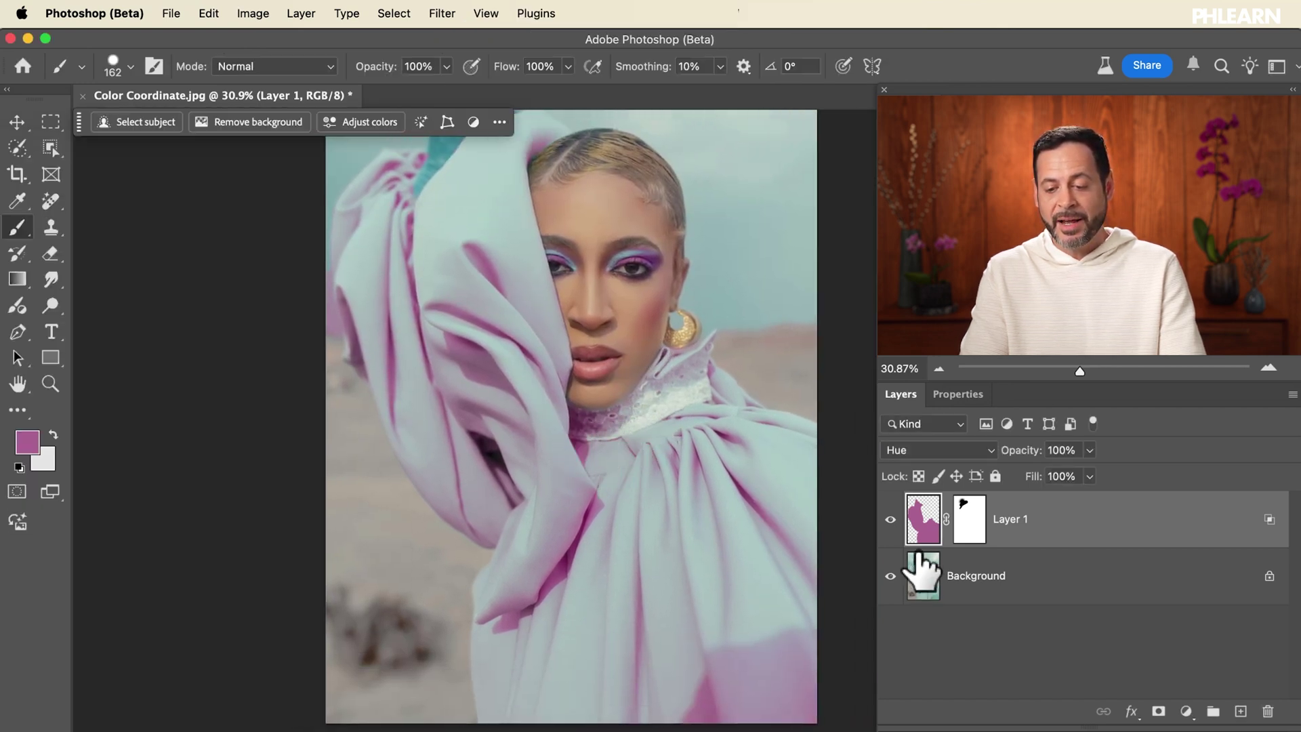
left_click(890, 520)
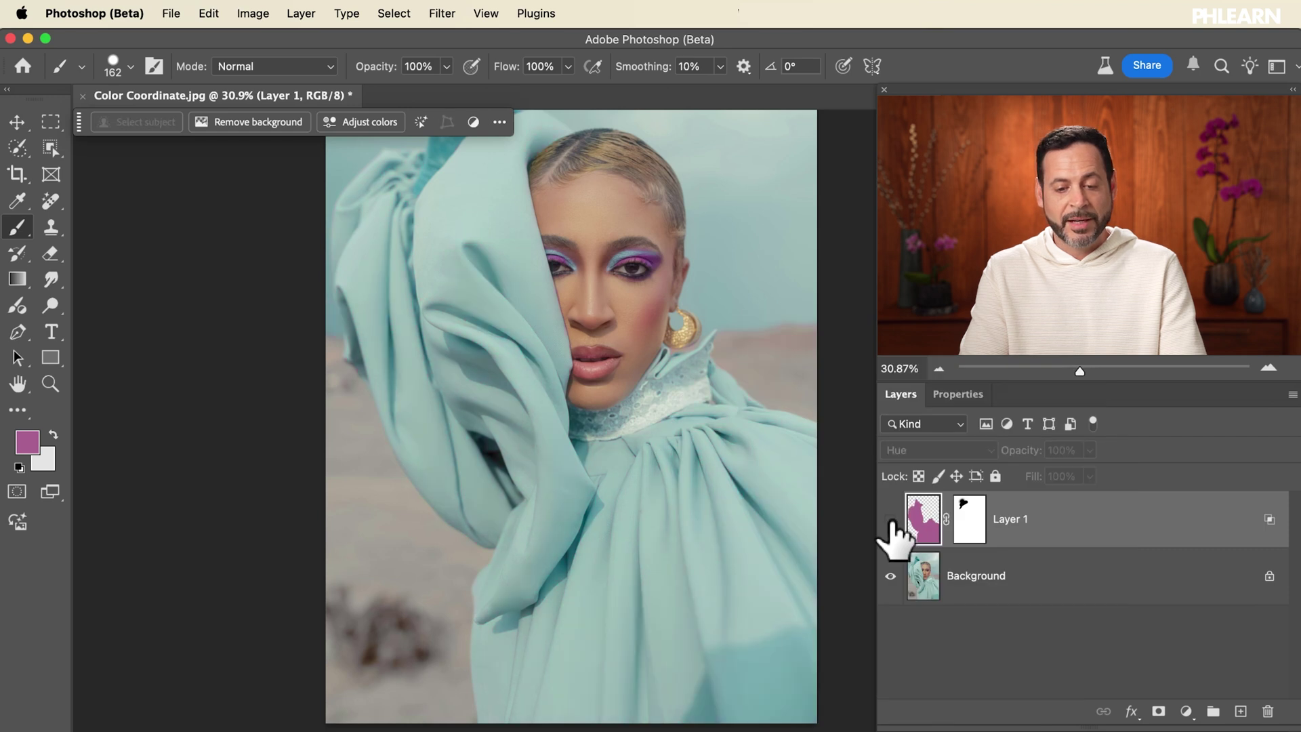
left_click(891, 520)
left_click(891, 520)
left_click(891, 519)
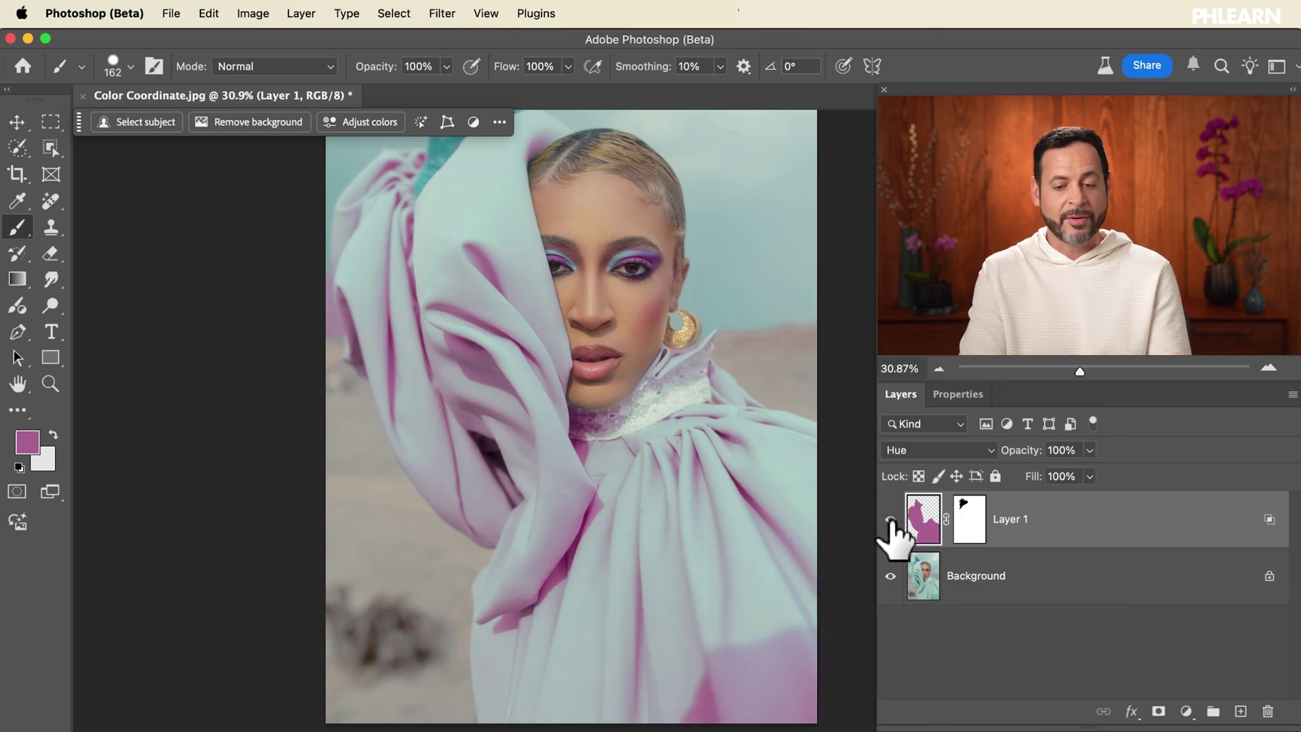
left_click(890, 520)
left_click(891, 520)
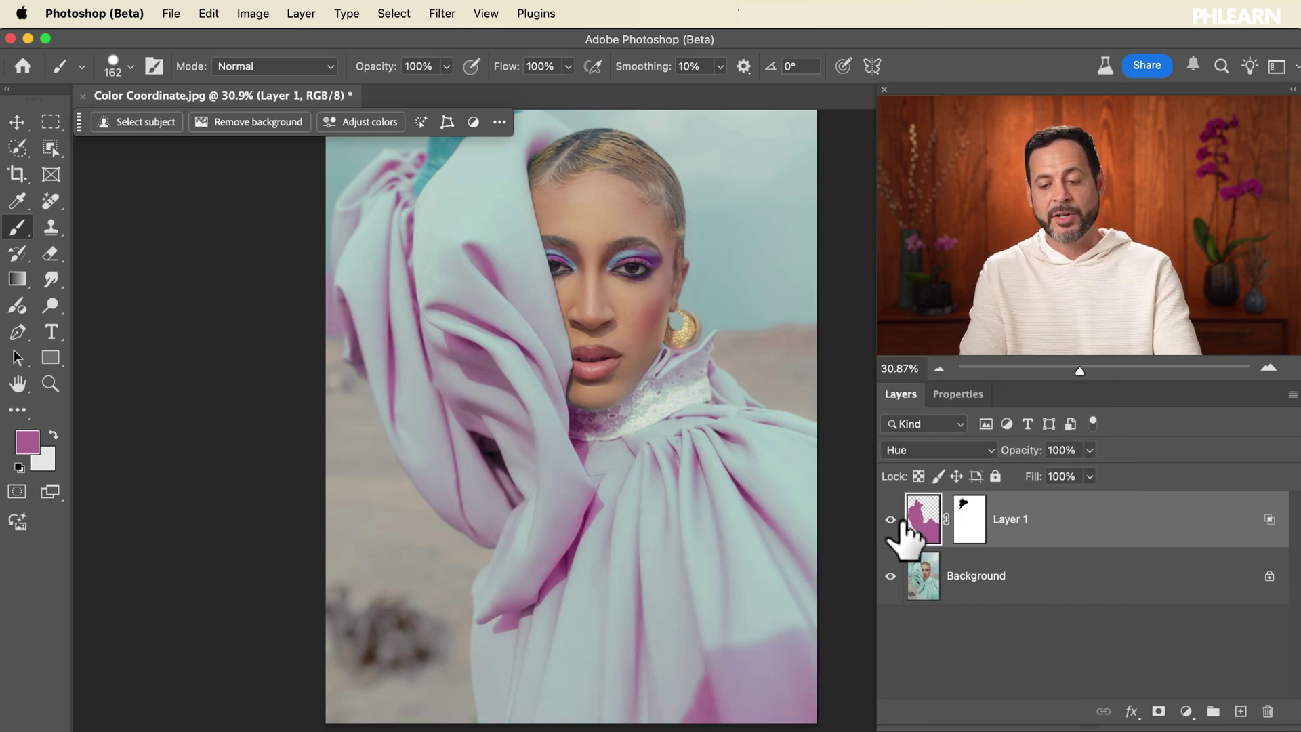
Step: Reopen Layer 1's blending options, set the Underlying Layer's white Blend If range to 117 / 161, and apply it
double_click(1103, 525)
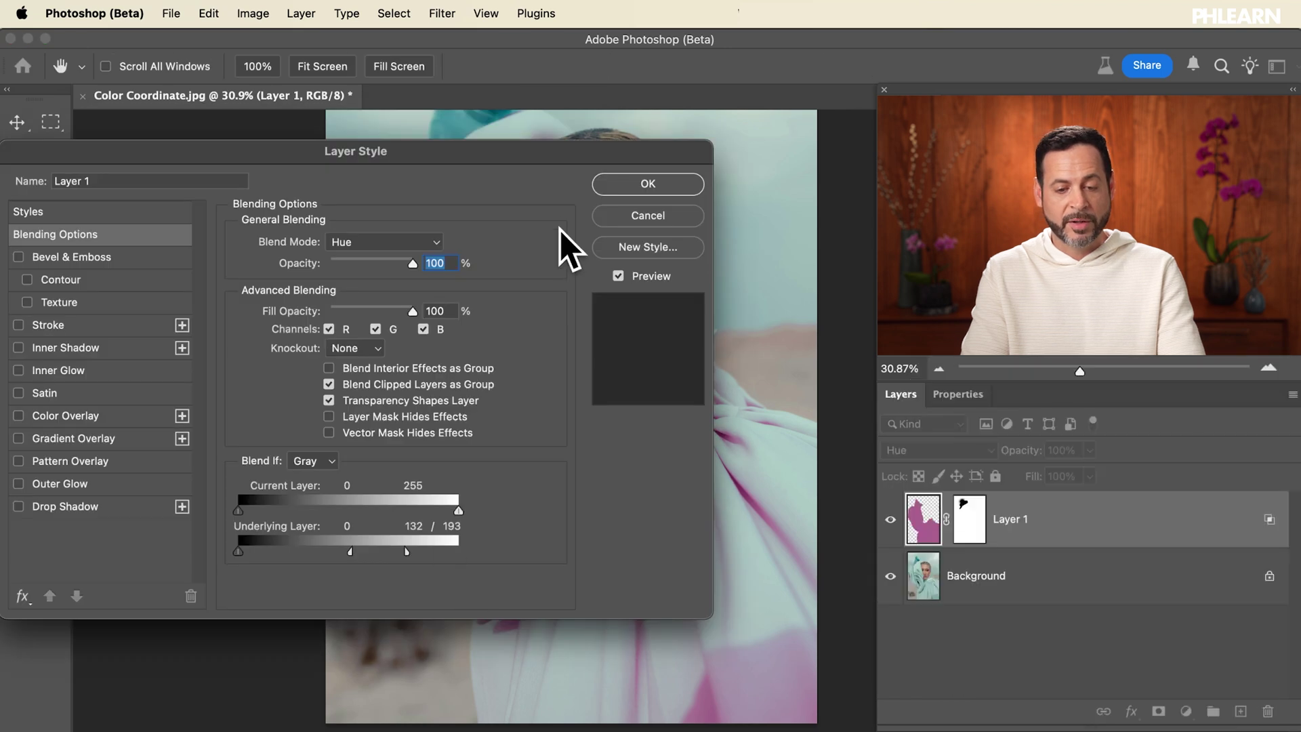
left_click_drag(633, 156, 371, 165)
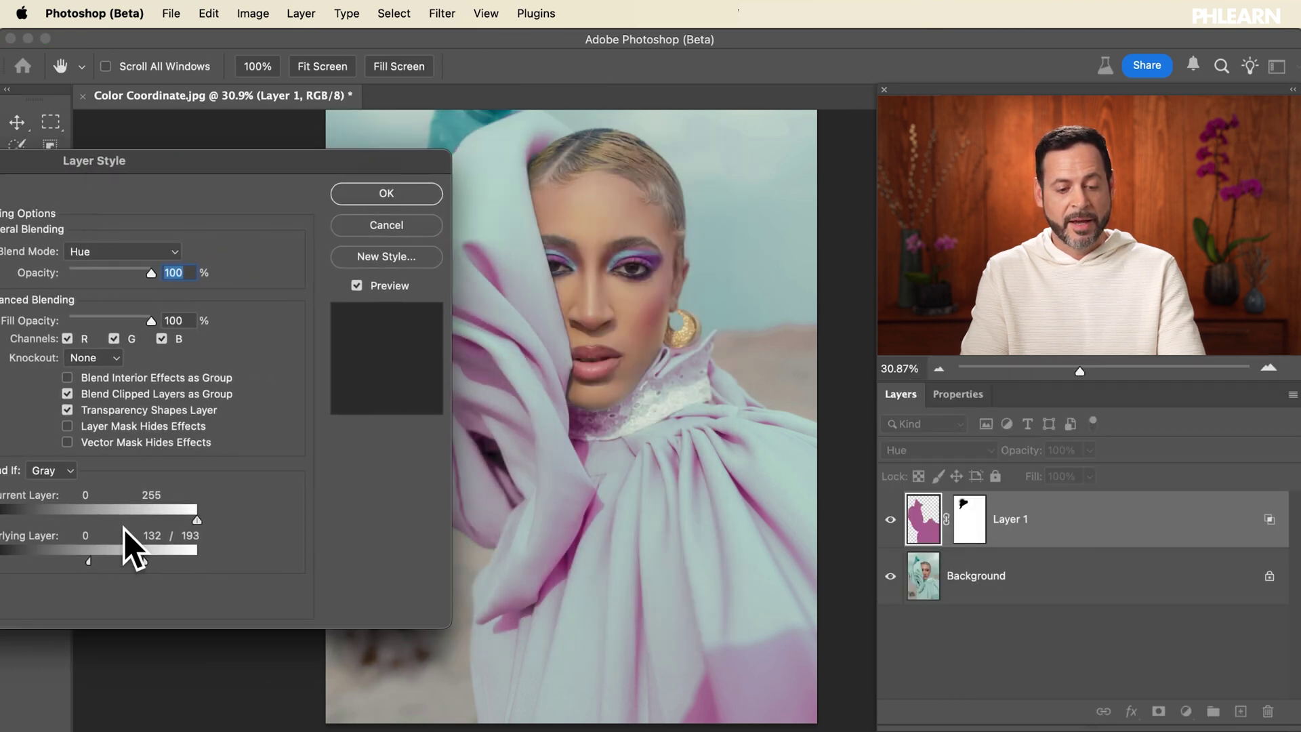
left_click_drag(88, 559, 117, 560)
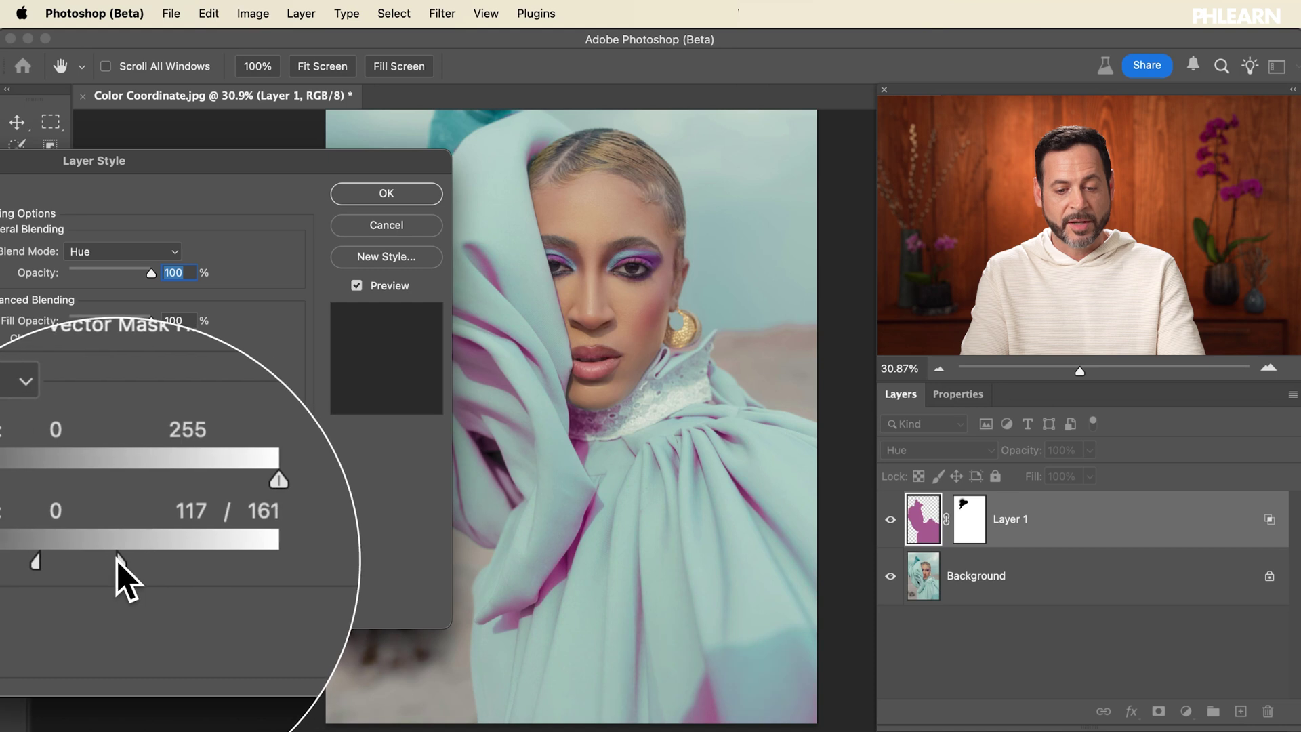
left_click(391, 198)
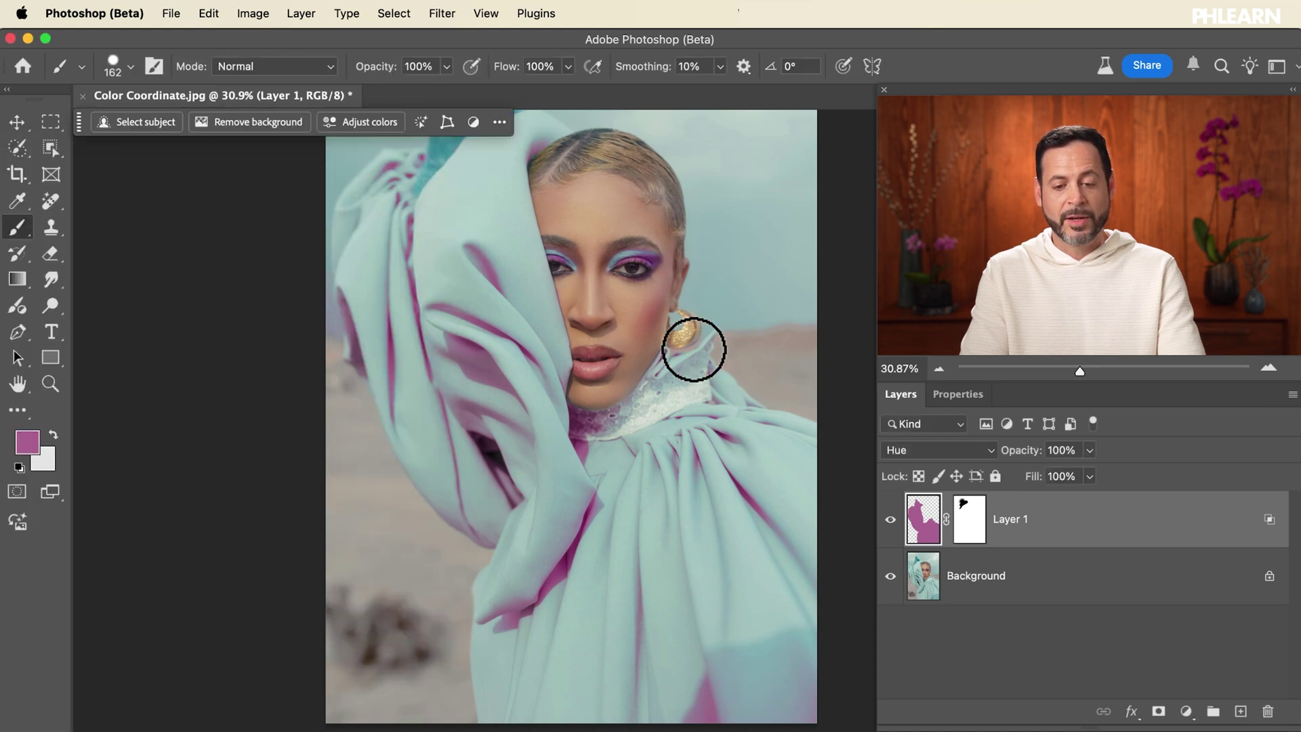